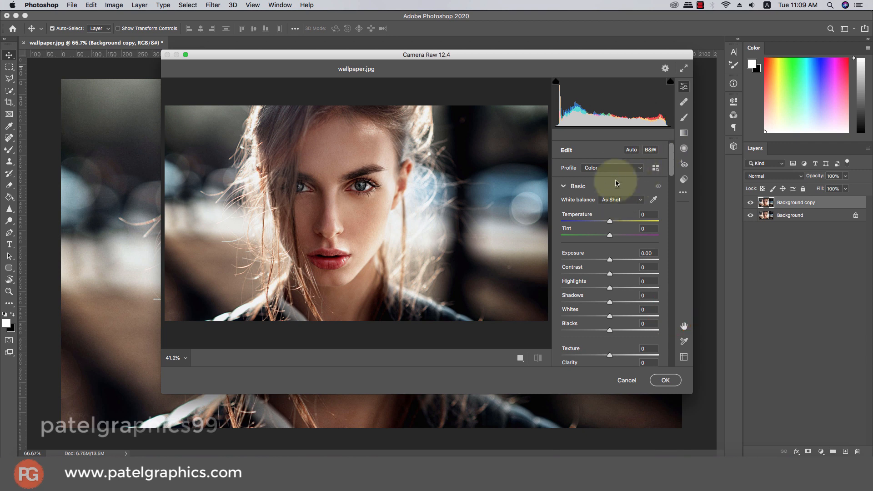
- Apply automatic tone corrections, with Temperature at -8, Clarity at +11, Vibrance at +38 and Shadows at +44
left_click(626, 153)
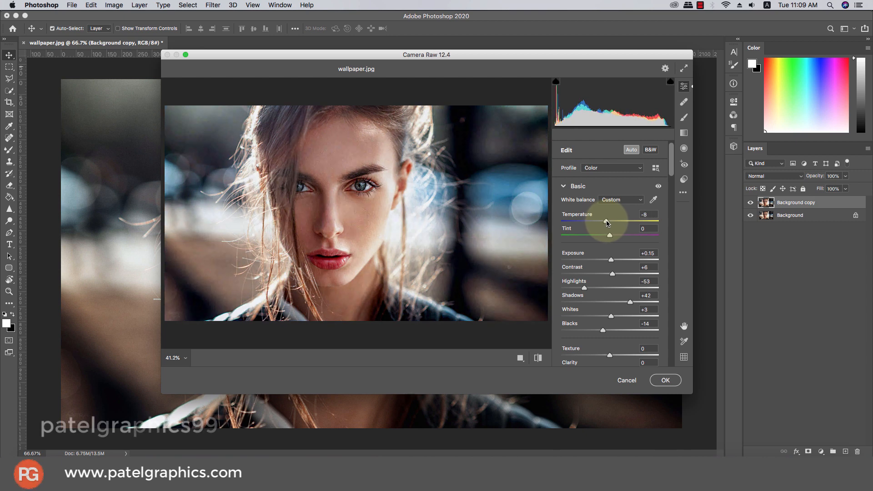
left_click_drag(670, 155, 672, 178)
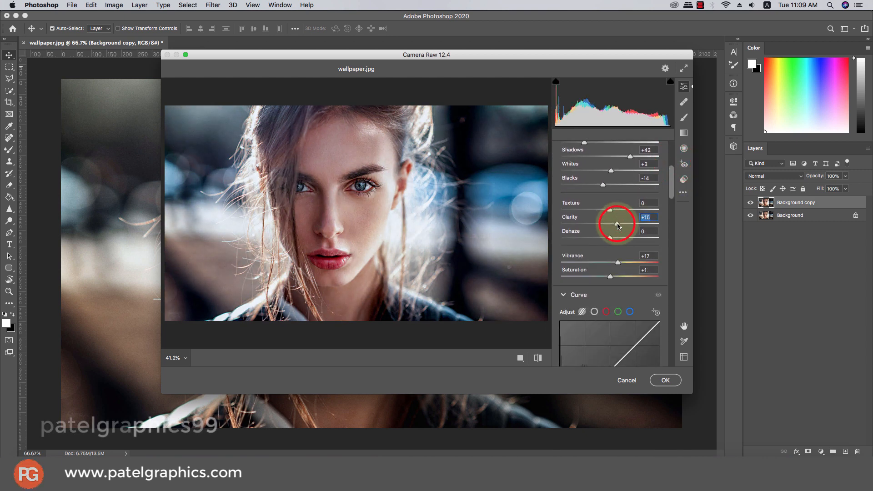
left_click_drag(617, 262, 630, 263)
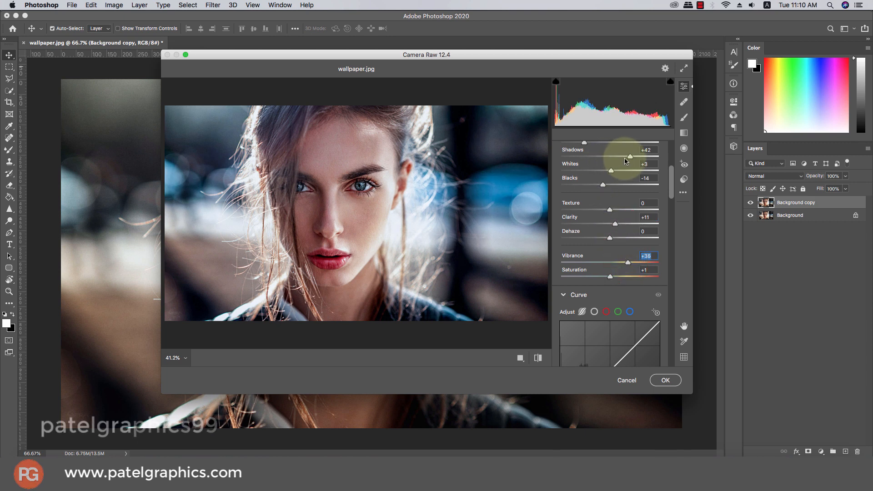
left_click_drag(631, 157, 635, 159)
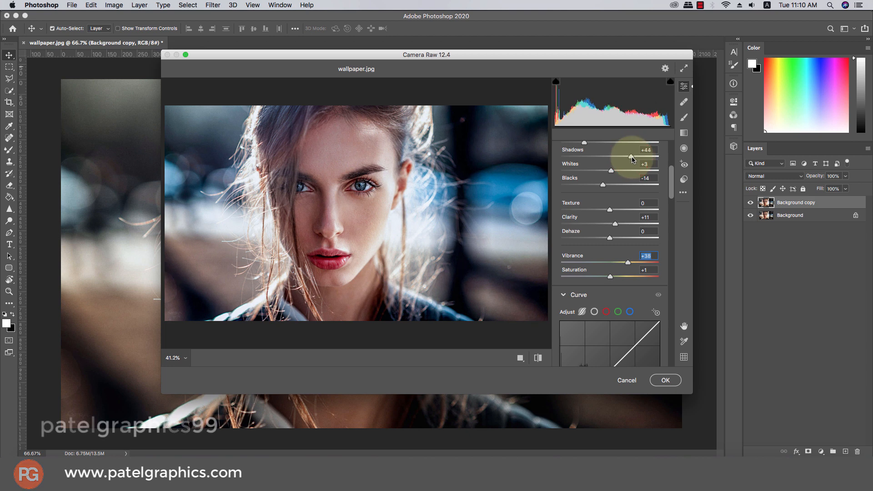
- Adjust the parametric curve to Highlights +16, Lights +8, Darks +17 and Shadows +7
left_click_drag(671, 182, 672, 224)
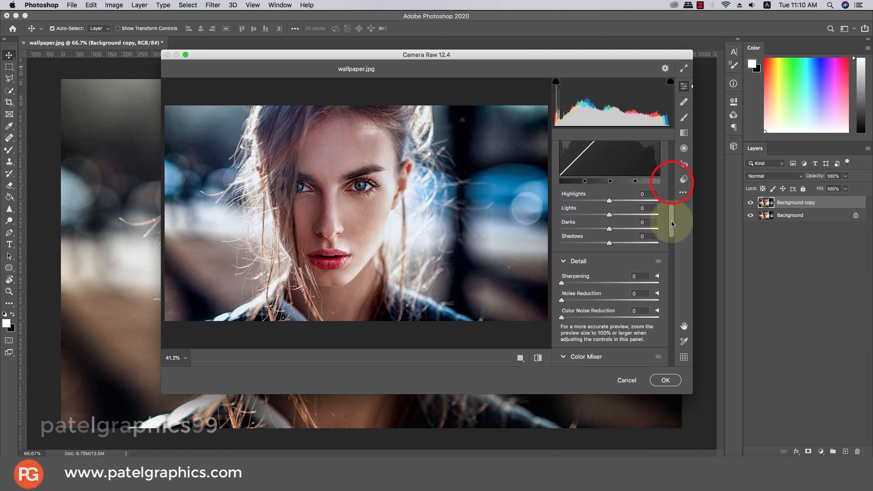
left_click_drag(610, 202, 616, 246)
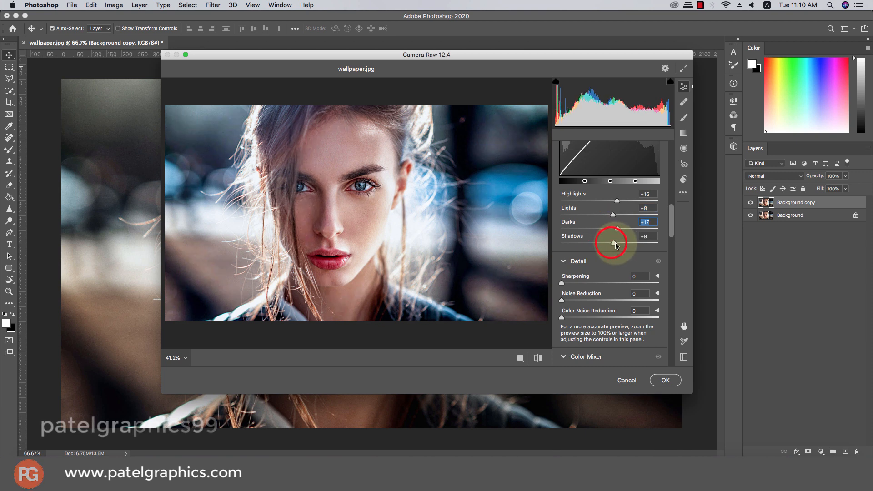
- Set Noise Reduction to 43 and Color Noise Reduction to 24, and raise the Oranges luminance to +14
scroll(611, 243, "down", 5)
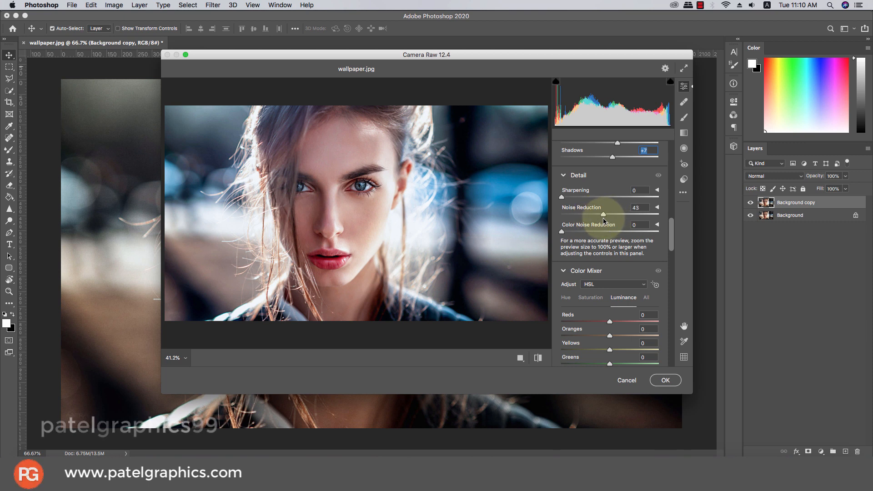
left_click_drag(603, 218, 585, 233)
scroll(605, 241, "down", 5)
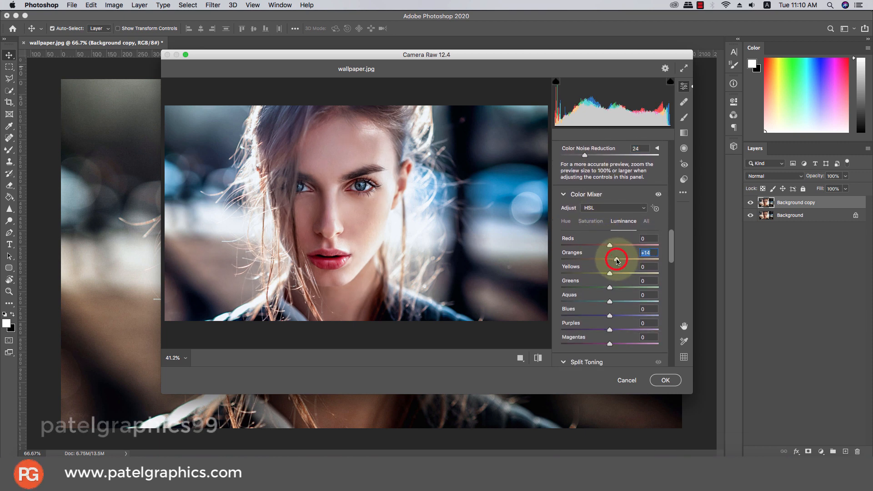
scroll(613, 260, "down", 6)
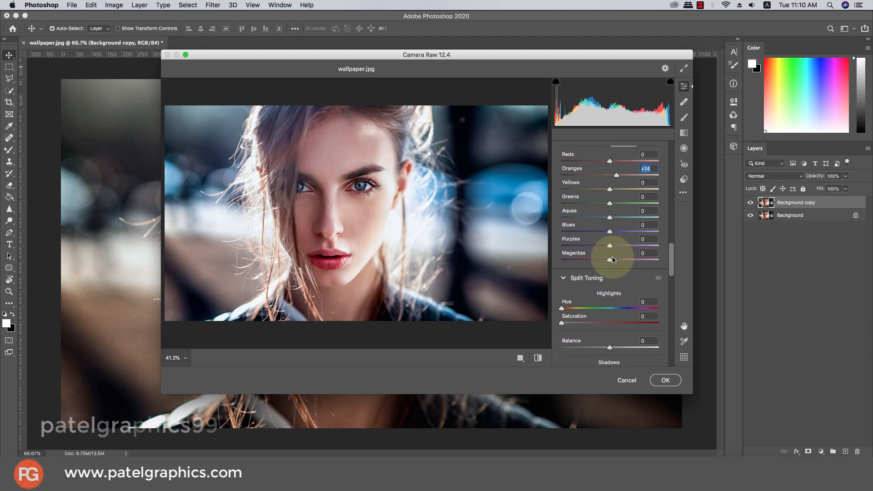
- Calibrate hue and saturation of the primaries: Blue -38 and +19, Green +27 and -25, Red +19 and -24
left_click_drag(672, 253, 592, 346)
left_click(618, 358)
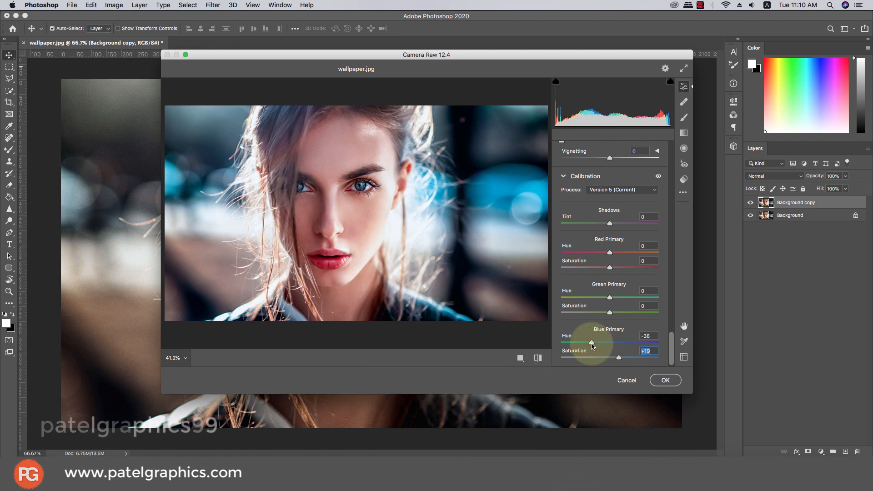
left_click(598, 312)
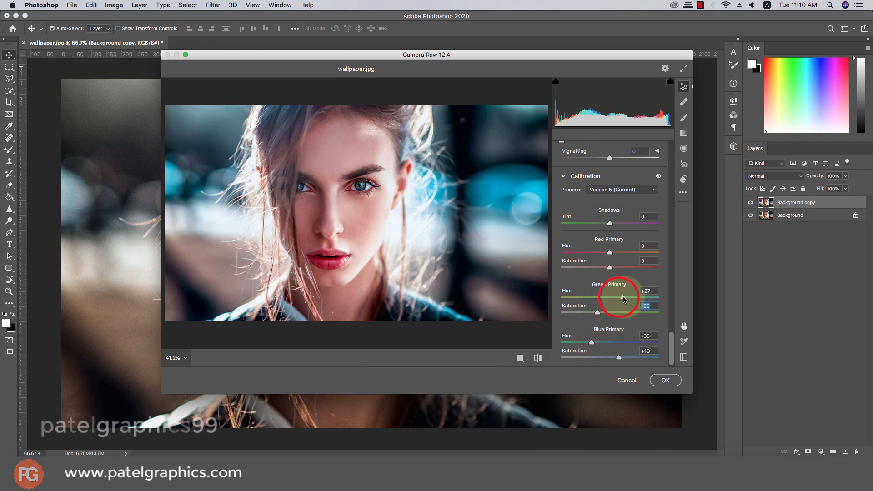
left_click(624, 298)
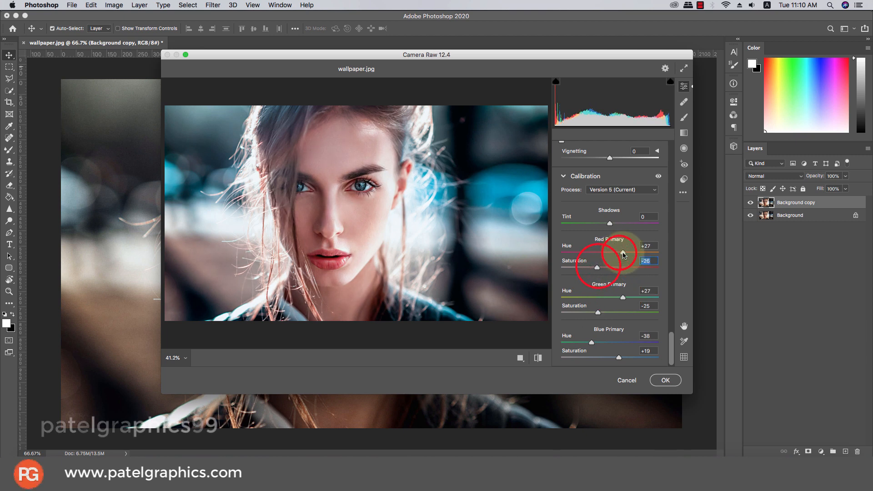
left_click(599, 268)
- Set Vignetting to -28 and Temperature to -22, and apply the Camera Raw adjustments to the layer
left_click_drag(674, 347, 667, 313)
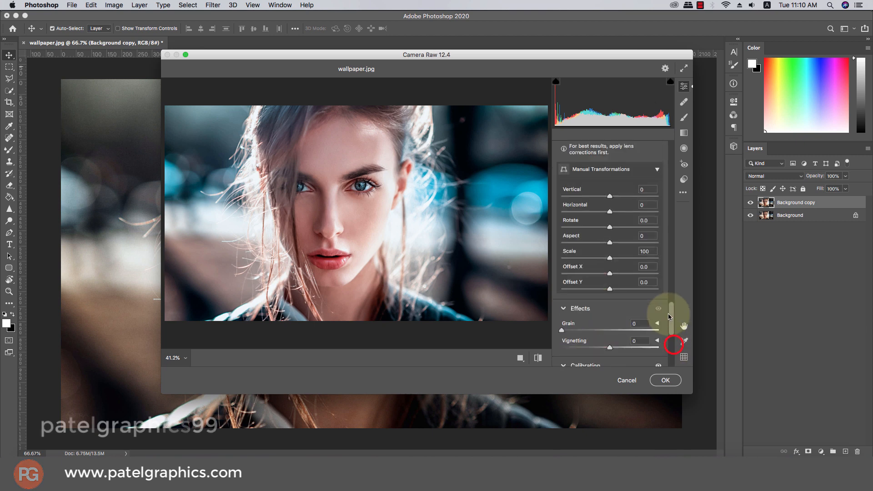
scroll(583, 278, "down", 4)
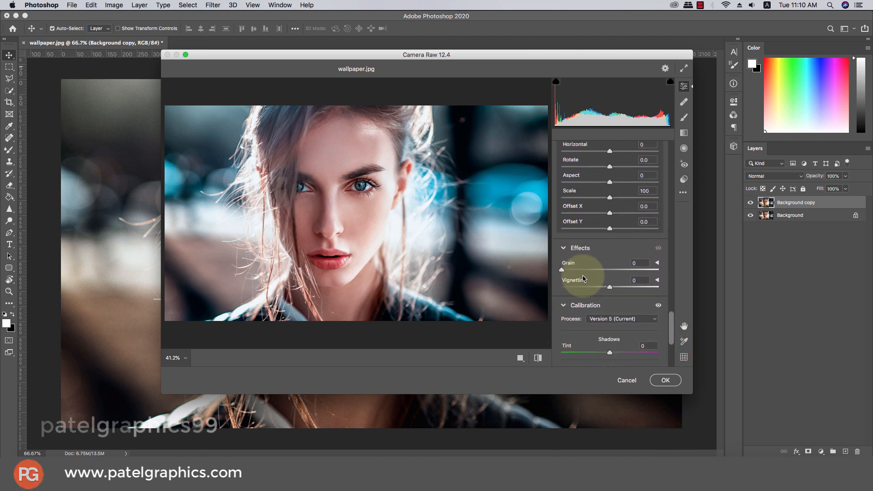
left_click_drag(609, 249, 597, 250)
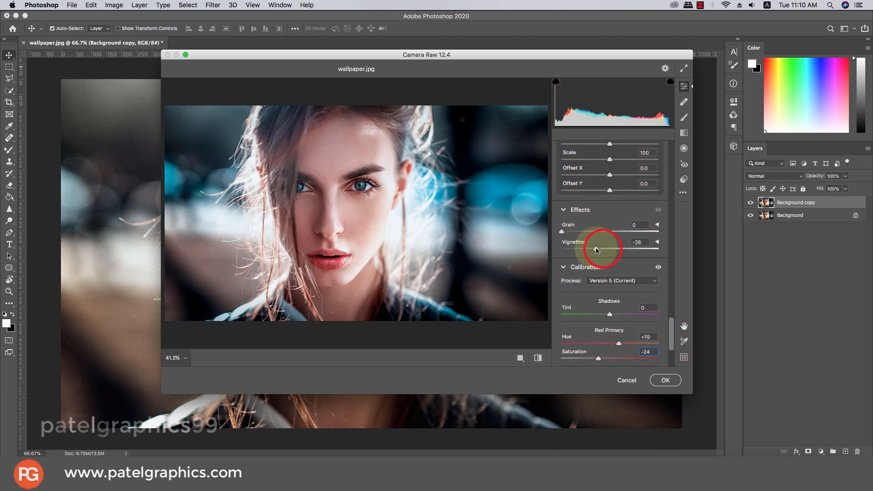
left_click_drag(671, 327, 660, 151)
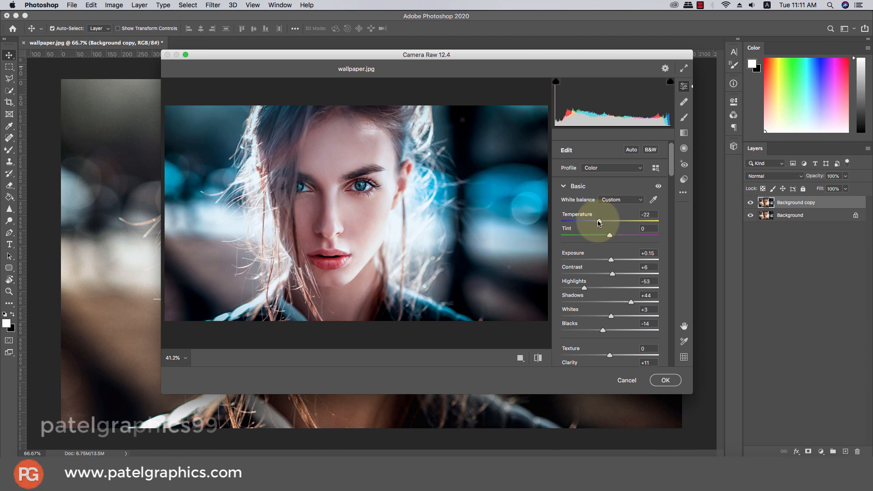
left_click(665, 380)
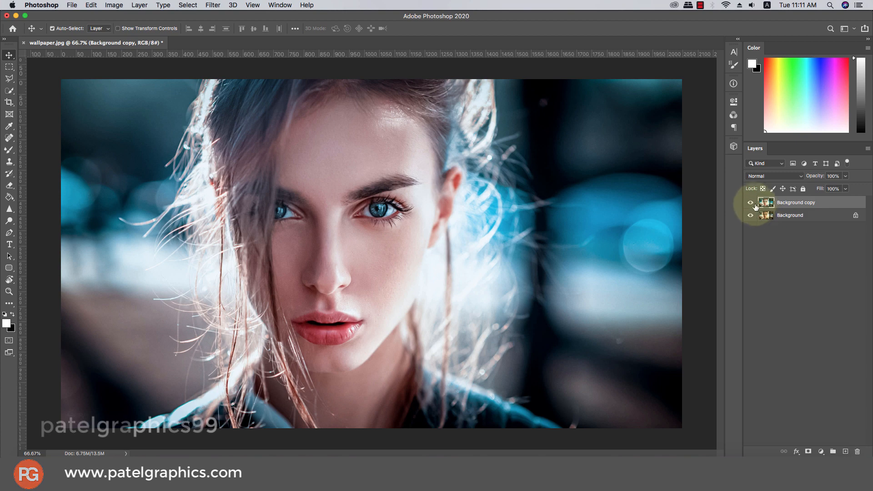
- Compare the portrait before and after grading by toggling the visibility of the Background copy layer
left_click(751, 202)
left_click(751, 203)
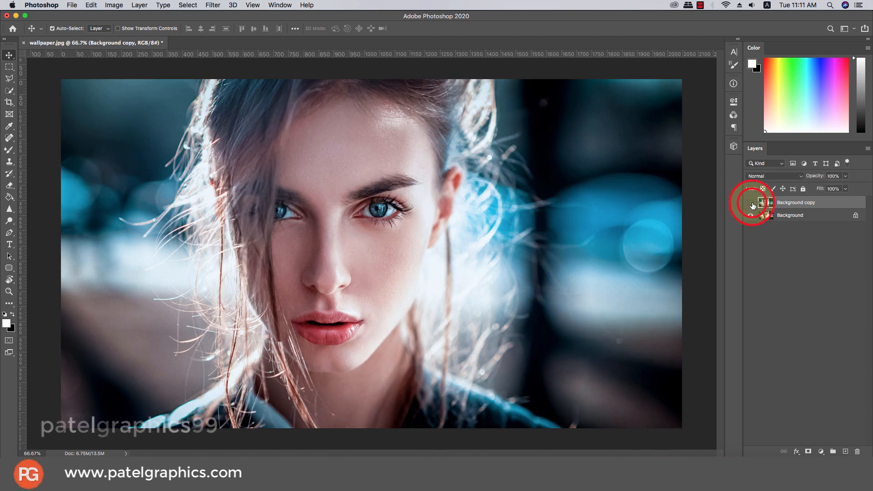
left_click(750, 203)
left_click(750, 202)
- Smooth the skin of the fully visible cheek below the eye with the Mixer Brush at 60 to 70 px
scroll(383, 224, "up", 5)
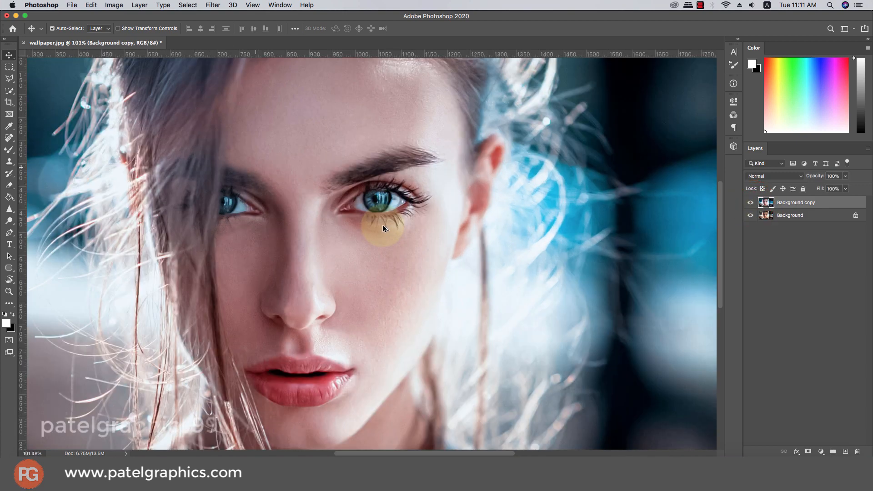
scroll(383, 225, "up", 4)
scroll(382, 225, "down", 2)
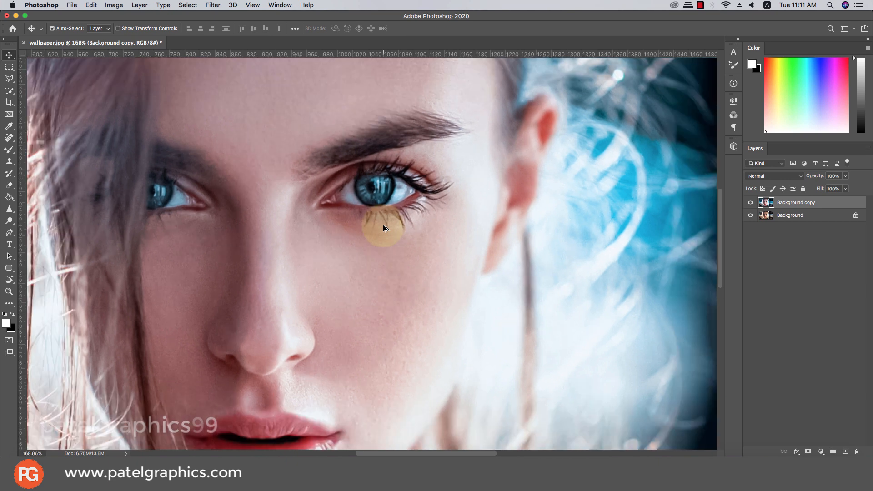
right_click(9, 150)
left_click(39, 173)
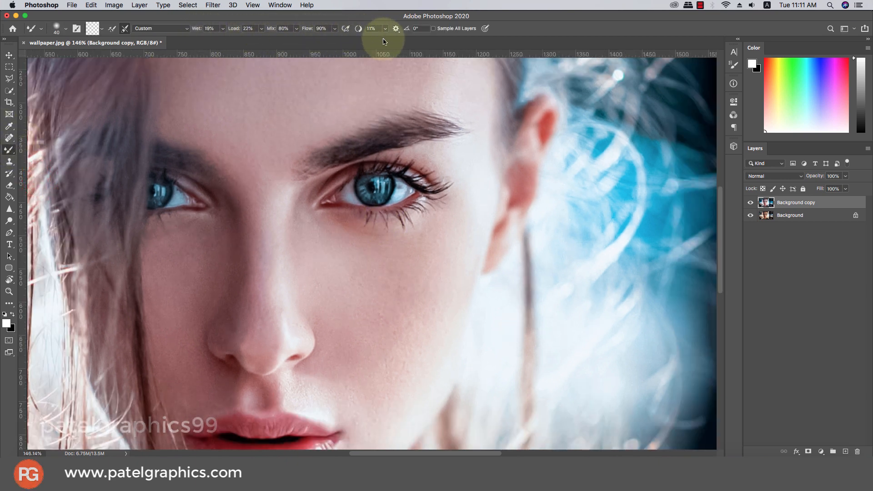
scroll(381, 289, "down", 3)
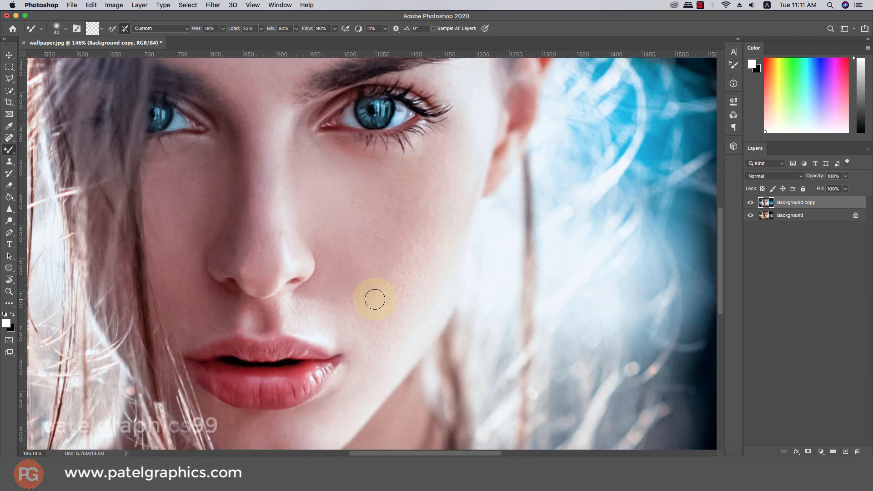
key("bracketright")
key("bracketright")
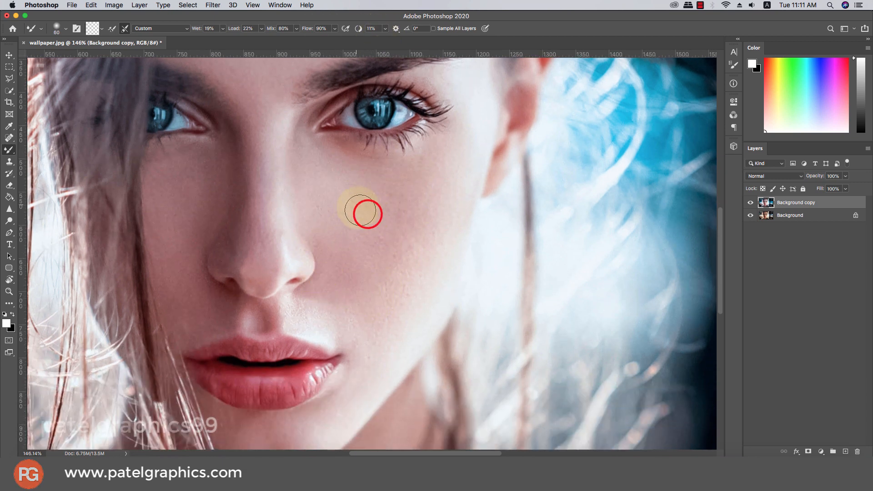
key("bracketright")
mouse_move(362, 200)
left_mouse_down()
mouse_move(405, 202)
mouse_move(374, 238)
mouse_move(401, 232)
left_mouse_up()
left_click_drag(393, 264, 410, 255)
mouse_move(431, 215)
left_mouse_down()
mouse_move(441, 193)
mouse_move(438, 200)
left_mouse_up()
mouse_move(450, 183)
left_mouse_down()
mouse_move(414, 248)
mouse_move(418, 256)
mouse_move(396, 300)
mouse_move(420, 286)
left_mouse_up()
left_click_drag(384, 255, 369, 308)
mouse_move(367, 307)
left_mouse_down()
mouse_move(377, 350)
mouse_move(386, 324)
mouse_move(343, 255)
left_mouse_up()
left_click_drag(343, 268, 328, 202)
left_click_drag(359, 227, 373, 259)
left_click_drag(386, 254, 392, 257)
left_click_drag(381, 203, 378, 225)
left_click_drag(386, 217, 384, 235)
left_click_drag(412, 207, 405, 222)
left_click_drag(422, 194, 420, 223)
left_click_drag(402, 229, 381, 193)
mouse_move(378, 191)
left_mouse_down()
mouse_move(368, 189)
mouse_move(422, 196)
mouse_move(409, 217)
left_mouse_up()
left_click_drag(398, 218, 384, 239)
left_click_drag(369, 237, 375, 247)
left_click_drag(361, 247, 370, 253)
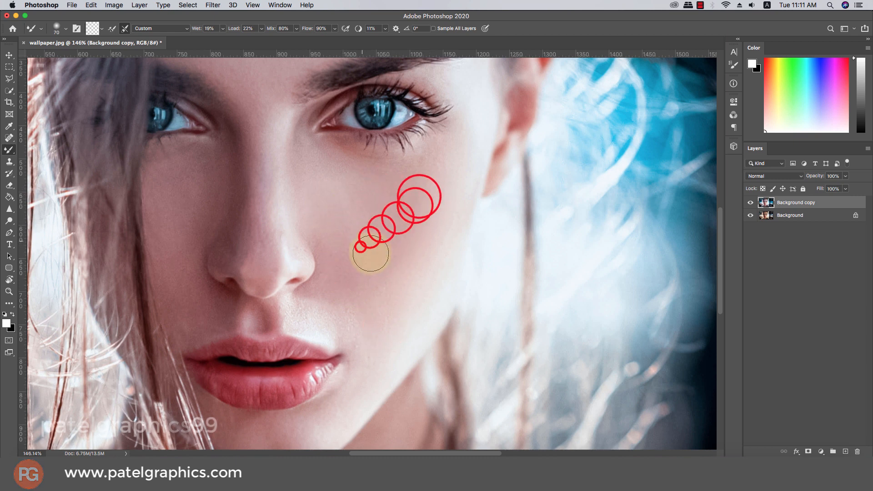
- Smooth the skin along the bridge of the nose with the Mixer Brush at 40 px
key("bracketleft")
key("bracketleft")
key("bracketleft")
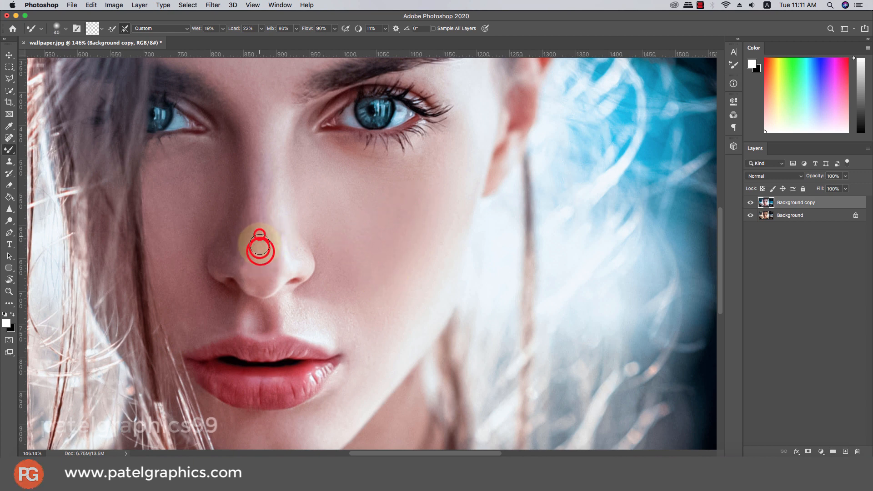
left_click_drag(260, 246, 266, 175)
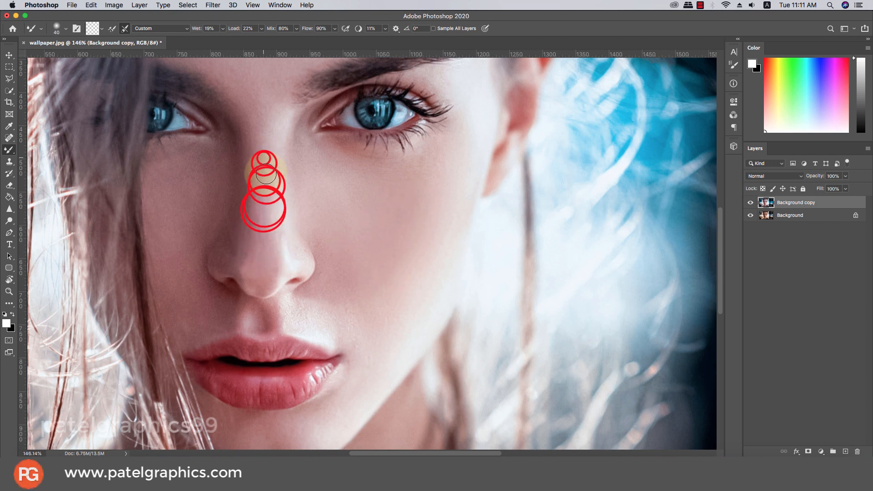
left_click_drag(268, 230, 269, 200)
- Try to blend the bright highlight on the lower lip with the Mixer Brush at 15 px
key("bracketleft")
key("bracketleft")
key("bracketleft")
key("bracketleft")
key("bracketleft")
key("bracketleft")
key("bracketleft")
key("bracketleft")
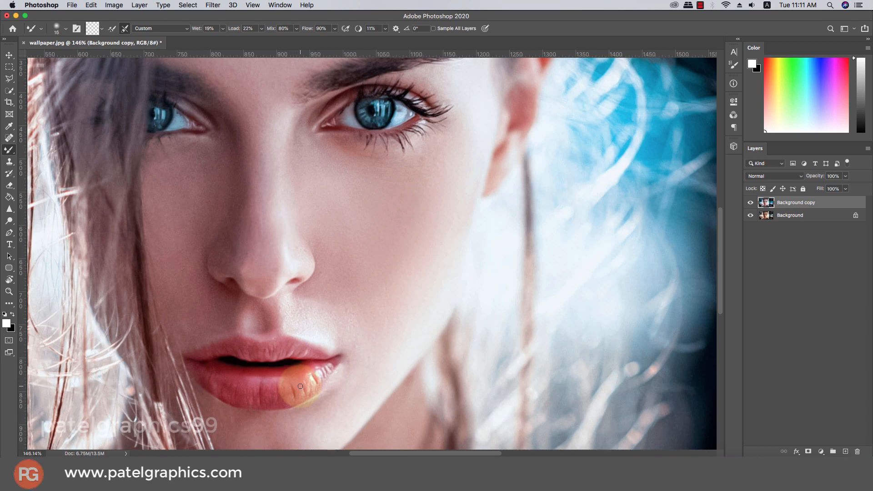
left_click(310, 382)
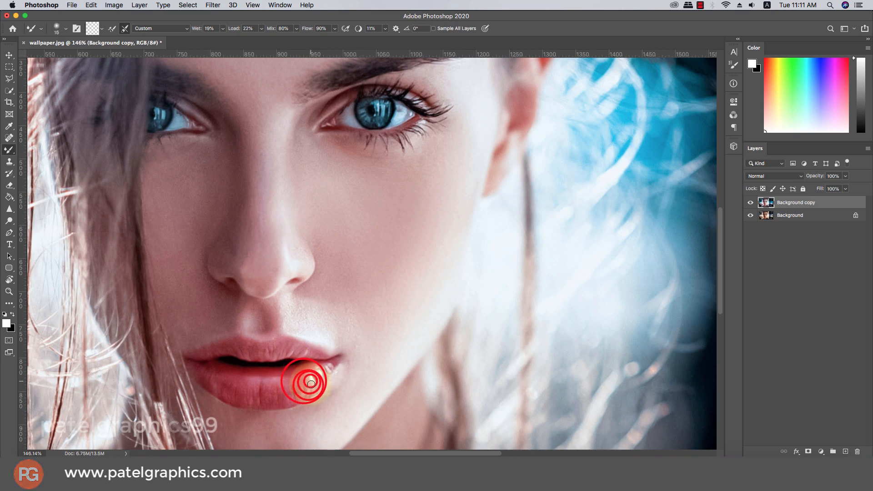
left_click(310, 381)
left_click(310, 380)
- Smooth the lower lip around the glossy highlights near the mouth corner with a small Mixer Brush up to 9 px
scroll(311, 381, "up", 10)
scroll(317, 364, "down", 5)
left_click_drag(283, 322, 415, 345)
scroll(415, 345, "down", 2)
key("bracketleft")
key("bracketleft")
key("bracketleft")
key("bracketleft")
key("bracketleft")
key("bracketleft")
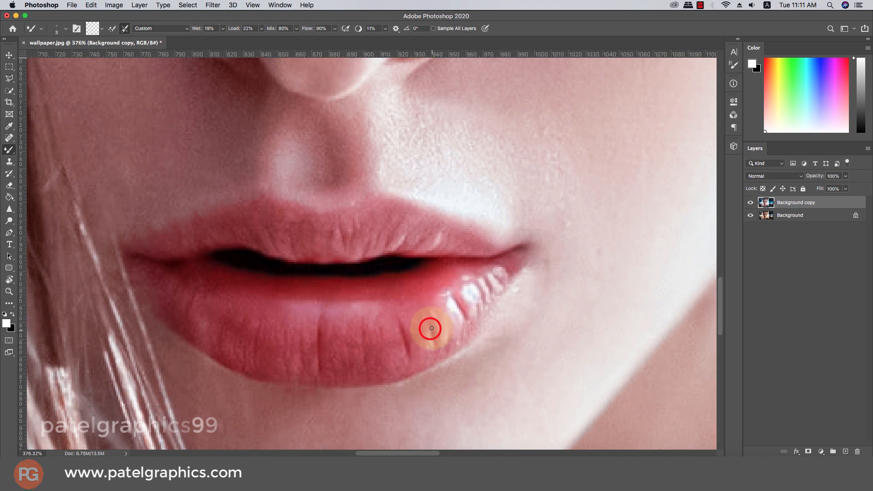
key("bracketright")
key("bracketright")
mouse_move(435, 347)
left_mouse_down()
mouse_move(439, 322)
mouse_move(447, 319)
mouse_move(453, 331)
mouse_move(449, 350)
mouse_move(483, 313)
mouse_move(455, 281)
mouse_move(483, 270)
mouse_move(450, 285)
left_mouse_up()
key("bracketright")
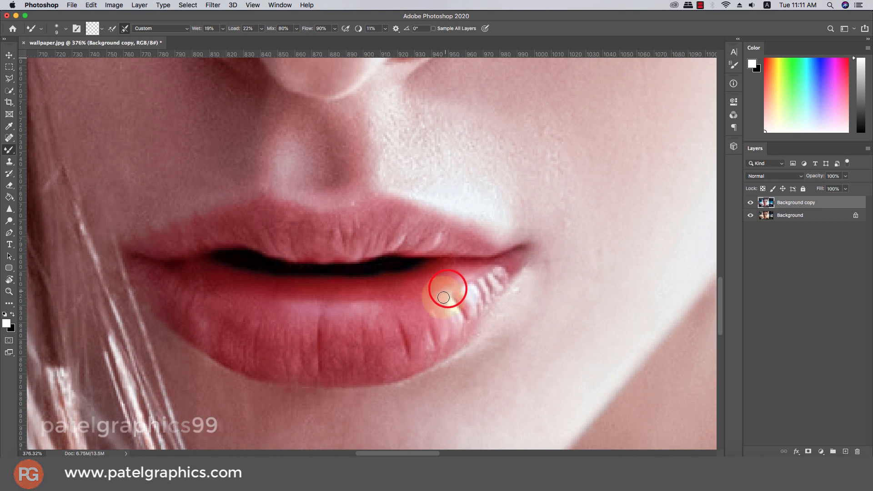
mouse_move(456, 318)
left_mouse_down()
mouse_move(436, 313)
mouse_move(450, 346)
mouse_move(421, 323)
mouse_move(427, 352)
mouse_move(408, 311)
mouse_move(389, 332)
mouse_move(389, 350)
mouse_move(381, 329)
mouse_move(380, 339)
mouse_move(379, 326)
mouse_move(381, 340)
mouse_move(400, 328)
mouse_move(412, 352)
mouse_move(394, 360)
mouse_move(436, 360)
mouse_move(415, 322)
mouse_move(471, 330)
mouse_move(514, 282)
mouse_move(517, 294)
mouse_move(500, 302)
mouse_move(530, 267)
left_mouse_up()
- Blend the vertical creases in the middle of the lower lip with a slightly larger Mixer Brush
key("bracketright")
key("bracketleft")
key("bracketleft")
key("bracketleft")
key("bracketright")
key("bracketright")
key("bracketright")
key("bracketright")
key("bracketright")
key("bracketright")
mouse_move(336, 317)
left_mouse_down()
mouse_move(335, 359)
mouse_move(348, 330)
mouse_move(351, 342)
mouse_move(353, 319)
mouse_move(351, 373)
left_mouse_up()
- Smooth the creases just left of the lower lip's centre with the Mixer Brush at 7 to 15 px
key("bracketleft")
key("bracketleft")
key("bracketleft")
key("bracketleft")
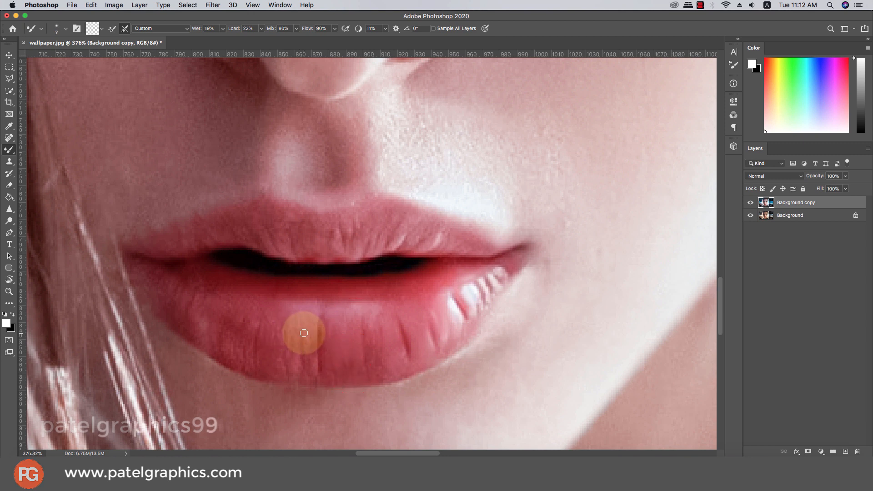
mouse_move(301, 334)
left_mouse_down()
mouse_move(302, 369)
mouse_move(310, 354)
mouse_move(310, 372)
left_mouse_up()
key("bracketright")
key("bracketright")
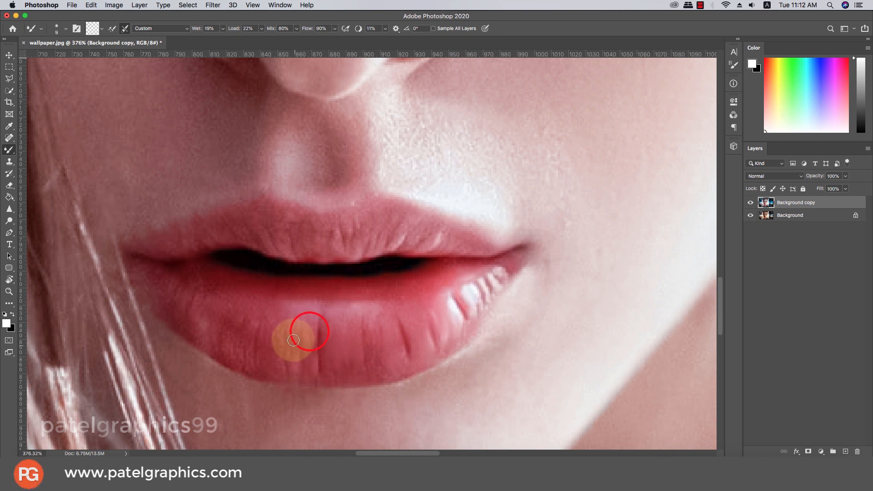
mouse_move(293, 337)
left_mouse_down()
mouse_move(293, 377)
mouse_move(281, 351)
mouse_move(282, 369)
left_mouse_up()
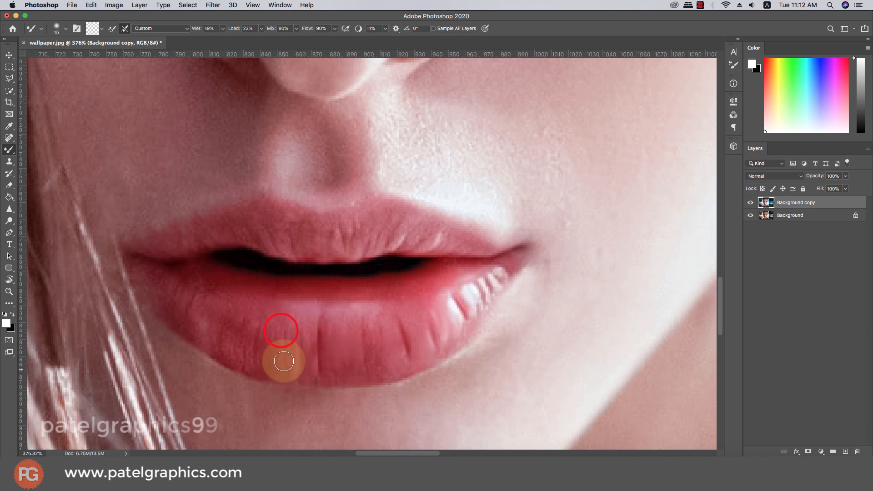
left_click_drag(270, 317, 271, 357)
- Blend the lower lip's texture from its left part across the light band to the centre, enlarging the Mixer Brush to 15 px
key("bracketleft")
key("bracketleft")
key("bracketleft")
mouse_move(240, 324)
left_mouse_down()
mouse_move(243, 348)
mouse_move(239, 334)
mouse_move(226, 352)
left_mouse_up()
key("bracketright")
left_click_drag(238, 306, 281, 315)
key("bracketright")
left_click_drag(292, 317, 302, 334)
mouse_move(309, 316)
left_mouse_down()
mouse_move(324, 337)
mouse_move(349, 332)
mouse_move(351, 341)
left_mouse_up()
left_click_drag(374, 313, 375, 376)
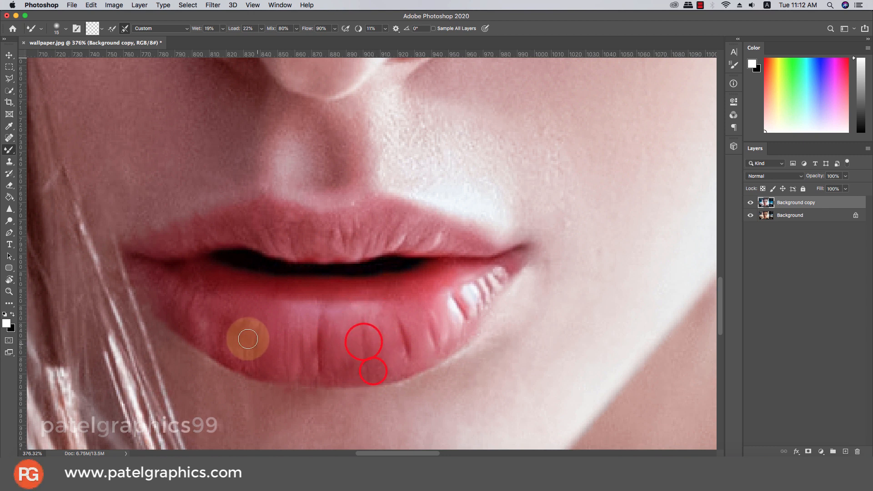
- Smooth the far left part of the lower lip with the Mixer Brush at about 10 px
key("bracketleft")
mouse_move(235, 323)
left_mouse_down()
mouse_move(233, 339)
mouse_move(244, 338)
left_mouse_up()
key("bracketright")
left_click_drag(237, 350, 236, 364)
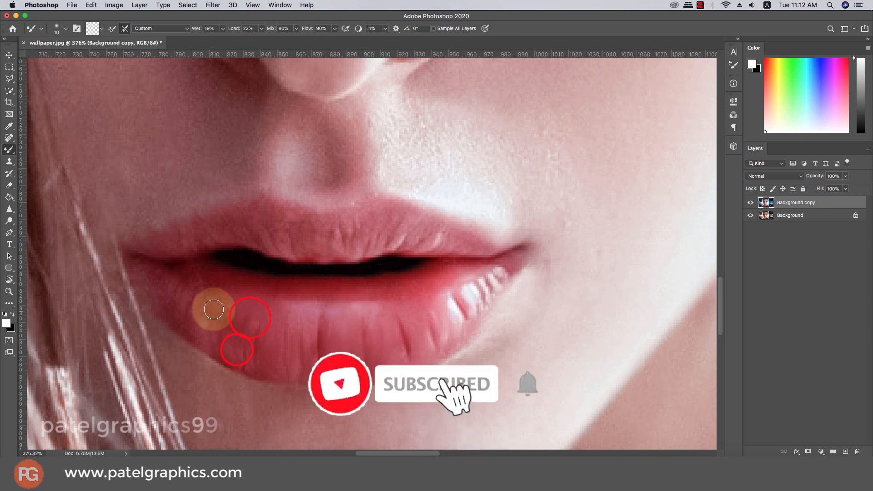
left_click_drag(214, 310, 221, 361)
mouse_move(219, 351)
left_mouse_down()
mouse_move(226, 306)
mouse_move(182, 301)
mouse_move(189, 292)
left_mouse_up()
- Blend the creases from the left part of the upper lip to its centre with the Mixer Brush at 8 to 10 px
key("bracketleft")
key("bracketleft")
key("bracketleft")
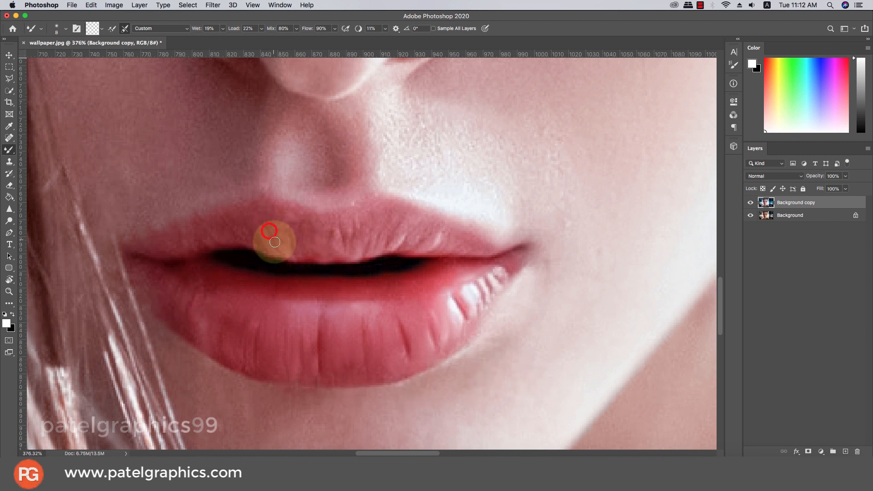
mouse_move(269, 231)
left_mouse_down()
mouse_move(280, 225)
mouse_move(306, 250)
left_mouse_up()
right_click(288, 230)
left_click(308, 232)
key("bracketright")
left_click_drag(305, 250, 314, 233)
mouse_move(322, 235)
left_mouse_down()
mouse_move(336, 230)
mouse_move(334, 245)
left_mouse_up()
mouse_move(335, 228)
left_mouse_down()
mouse_move(347, 224)
mouse_move(349, 243)
left_mouse_up()
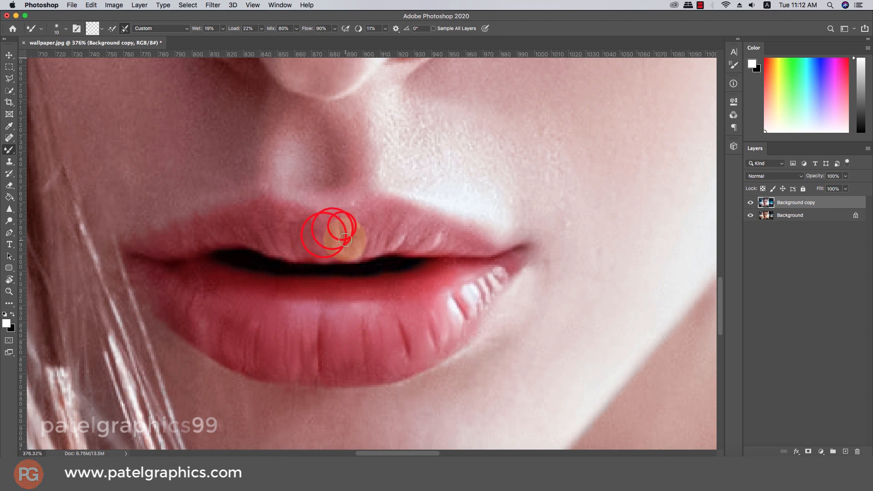
- Smooth the right part of the upper lip and the skin beside it with the Mixer Brush at 15 px
key("bracketright")
key("bracketright")
left_click_drag(389, 218, 374, 247)
left_click_drag(415, 226, 426, 242)
mouse_move(429, 209)
left_mouse_down()
mouse_move(506, 242)
mouse_move(466, 333)
mouse_move(485, 337)
mouse_move(457, 356)
mouse_move(518, 315)
mouse_move(477, 350)
left_mouse_up()
key("super+0")
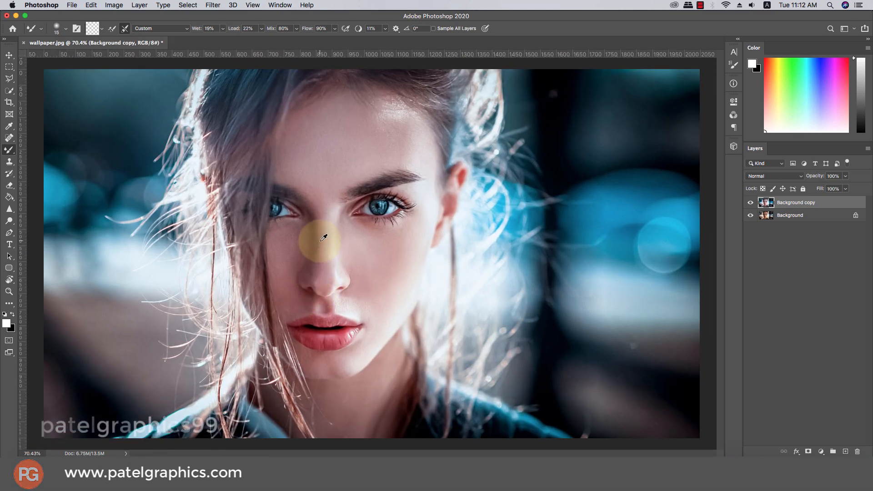
- Blend the skin around the inner corner and lower lid of the uncovered eye with the Mixer Brush at about 30 px
scroll(339, 232, "up", 2)
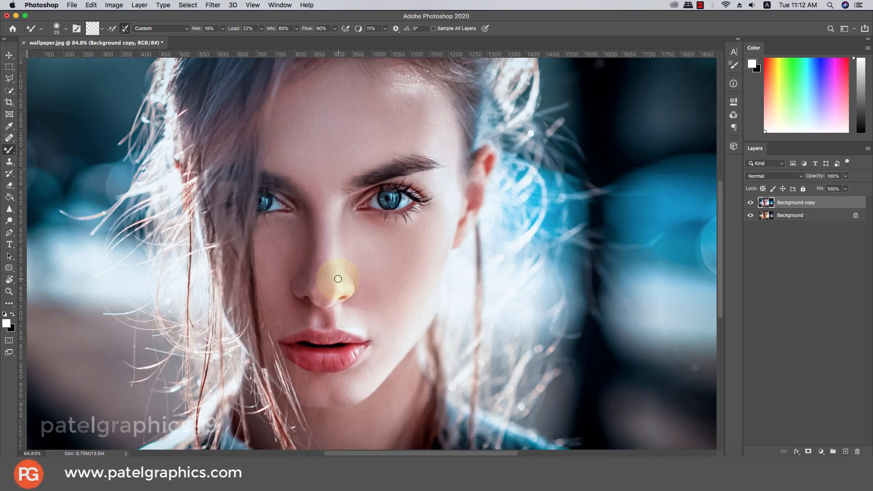
scroll(338, 279, "up", 3)
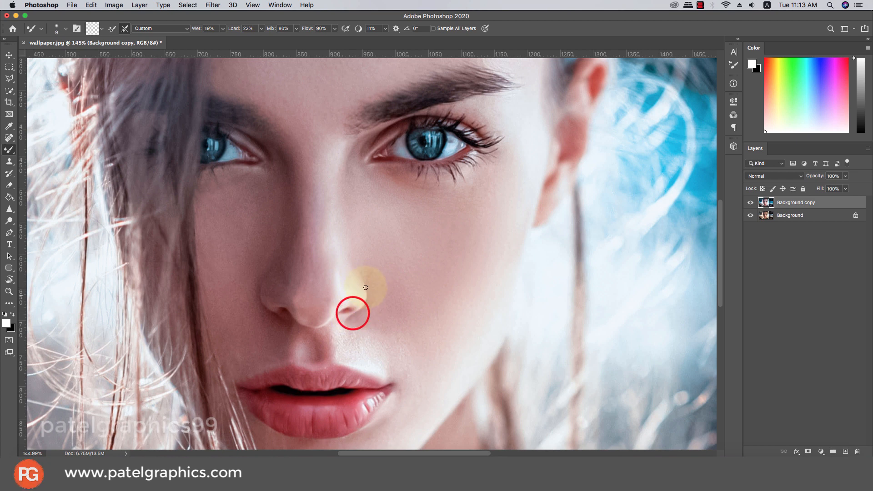
key("bracketright")
scroll(418, 235, "up", 5)
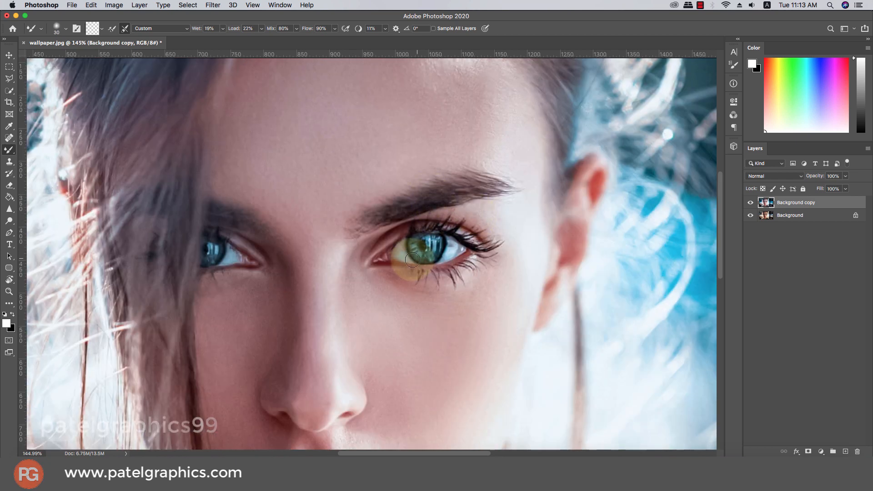
left_click_drag(365, 264, 387, 244)
left_click_drag(380, 249, 398, 237)
mouse_move(367, 248)
left_mouse_down()
mouse_move(364, 266)
mouse_move(388, 271)
mouse_move(385, 279)
mouse_move(426, 297)
mouse_move(425, 305)
mouse_move(464, 304)
left_mouse_up()
- Smooth the upper cheek below the uncovered eye's outer corner with an enlarged Mixer Brush
key("bracketright")
key("bracketright")
key("bracketright")
key("bracketright")
key("bracketright")
key("bracketright")
mouse_move(465, 306)
left_mouse_down()
mouse_move(423, 303)
mouse_move(496, 290)
left_mouse_up()
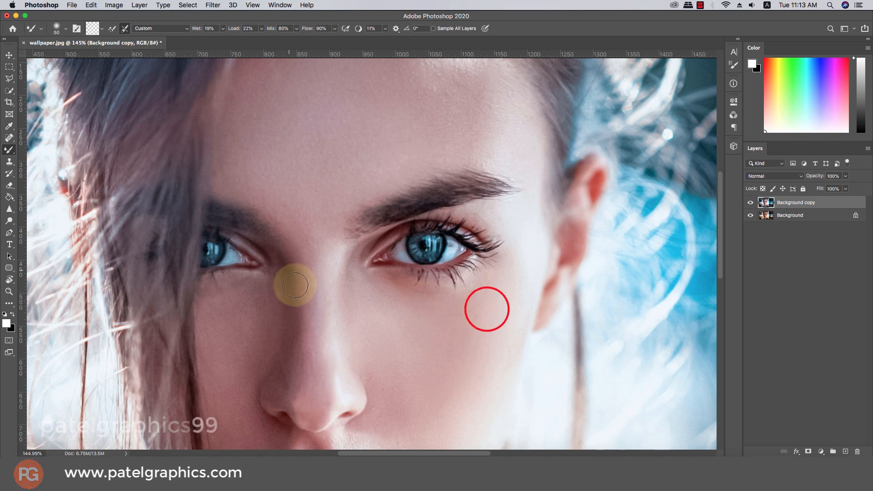
- Smooth the skin in the middle of the forehead with the Mixer Brush at 90 px
scroll(310, 250, "up", 5)
key("bracketright")
key("bracketright")
key("bracketright")
key("bracketright")
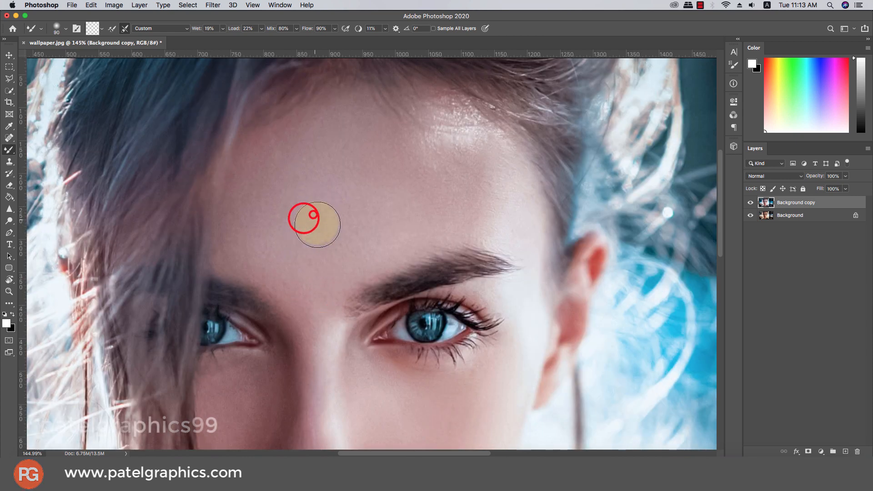
left_click_drag(318, 225, 320, 230)
left_click_drag(325, 220, 332, 231)
mouse_move(339, 226)
left_mouse_down()
mouse_move(364, 235)
mouse_move(354, 250)
mouse_move(312, 262)
mouse_move(293, 259)
left_mouse_up()
- Blend the forehead skin from the centre across to the temple above the uncovered eye with the 90 px Mixer Brush
mouse_move(300, 205)
left_mouse_down()
mouse_move(314, 185)
mouse_move(374, 186)
left_mouse_up()
left_click_drag(432, 155, 432, 152)
mouse_move(459, 173)
left_mouse_down()
mouse_move(465, 187)
mouse_move(509, 209)
left_mouse_up()
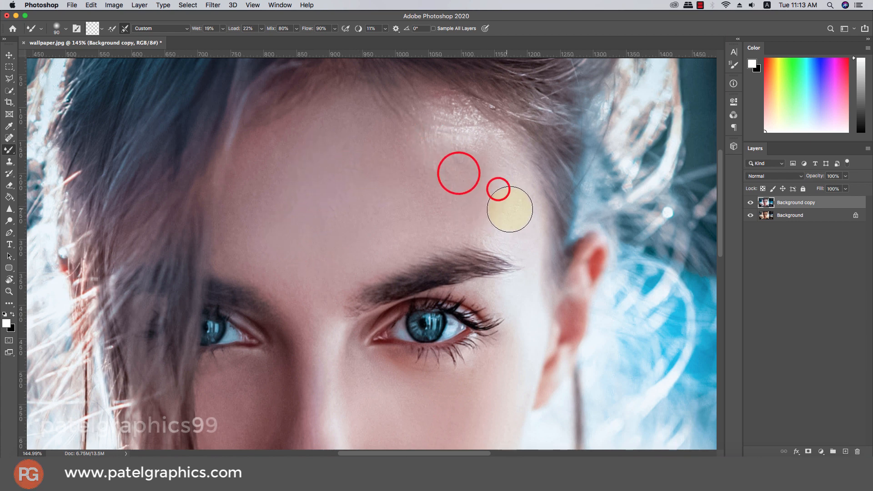
- Smooth the bridge of the nose with a smaller Mixer Brush
scroll(504, 249, "down", 10)
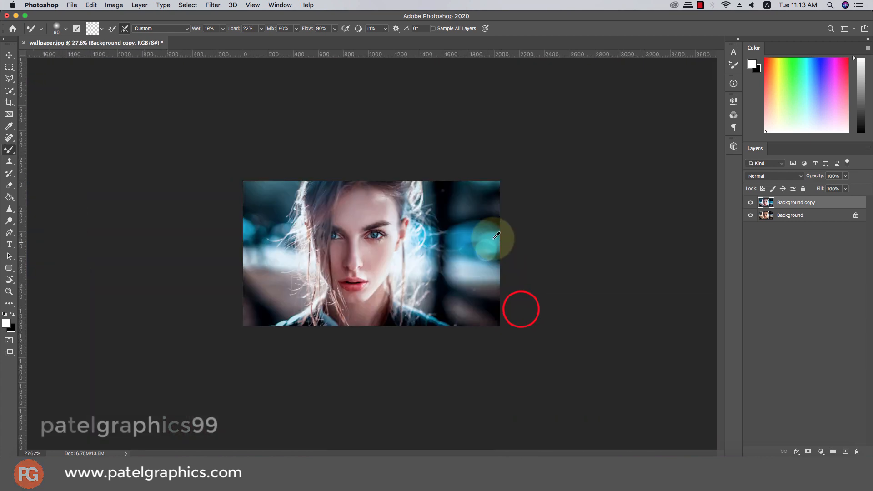
scroll(351, 216, "up", 3)
scroll(292, 213, "up", 3)
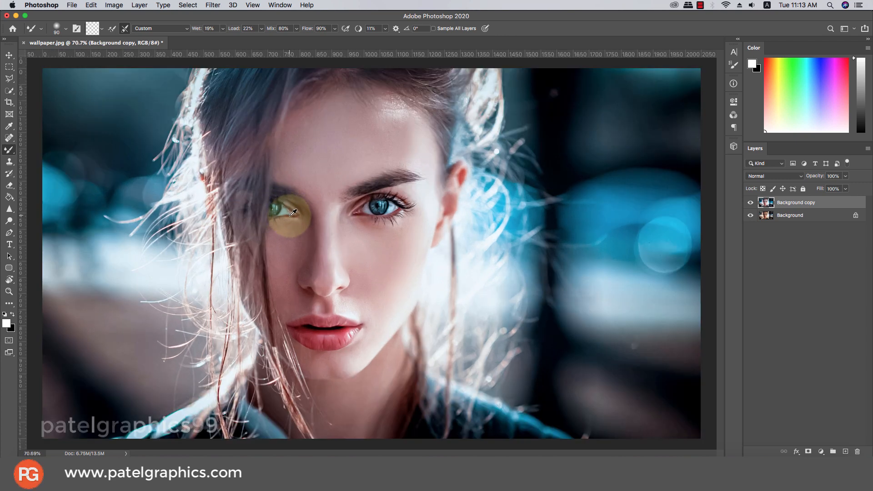
scroll(313, 248, "up", 2)
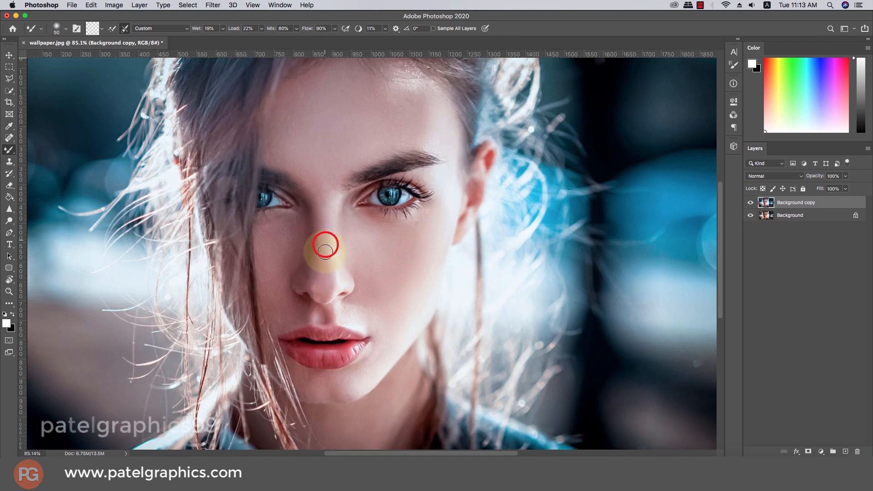
mouse_move(325, 251)
left_mouse_down()
mouse_move(326, 209)
mouse_move(312, 227)
left_mouse_up()
scroll(311, 228, "down", 3)
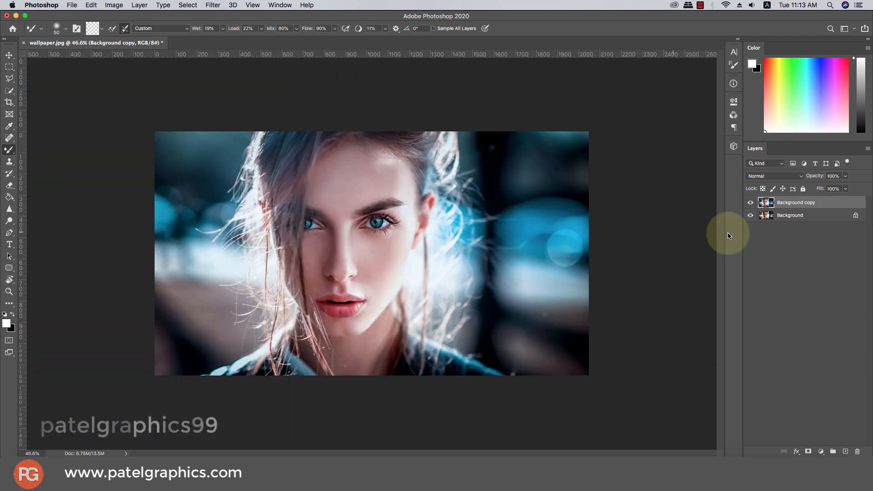
- Add a Color Lookup adjustment layer with the 2Strip.look LUT and lower its opacity to 28%
left_click(820, 451)
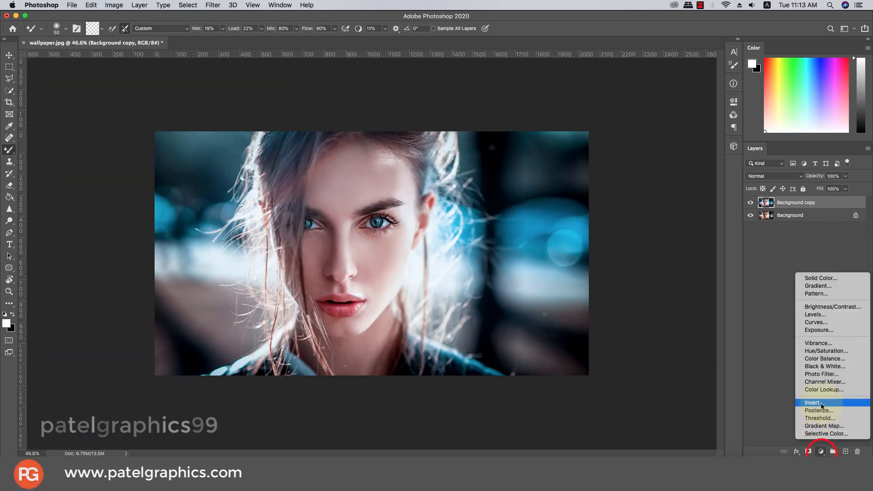
left_click(817, 390)
left_click(672, 129)
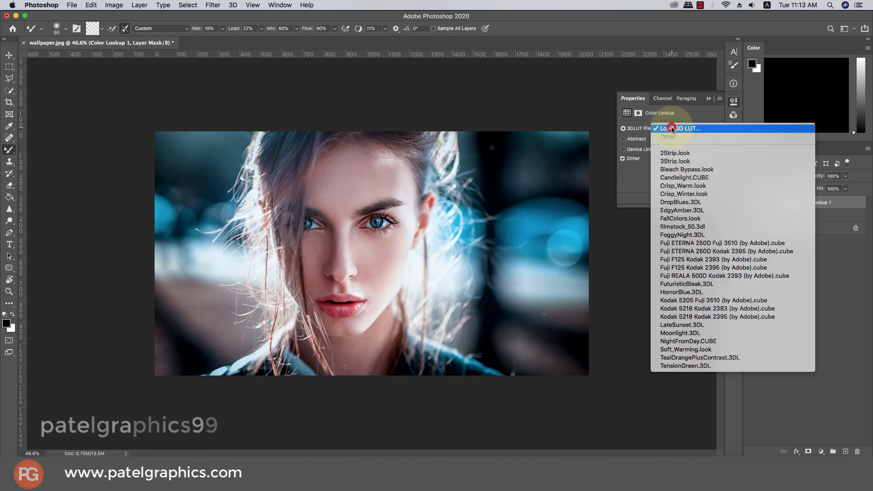
left_click(671, 153)
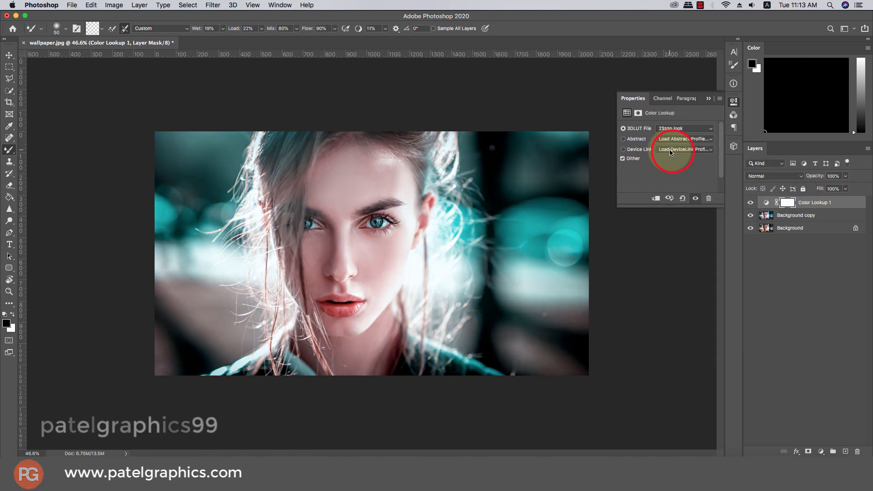
left_click_drag(833, 188, 805, 189)
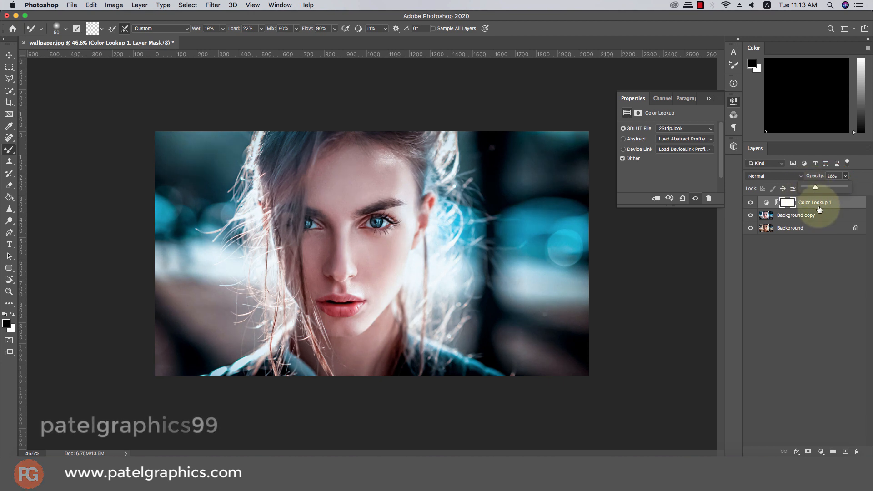
left_click(814, 204)
- Add a second Color Lookup adjustment layer on top and apply the 3Strip.look LUT
left_click(820, 451)
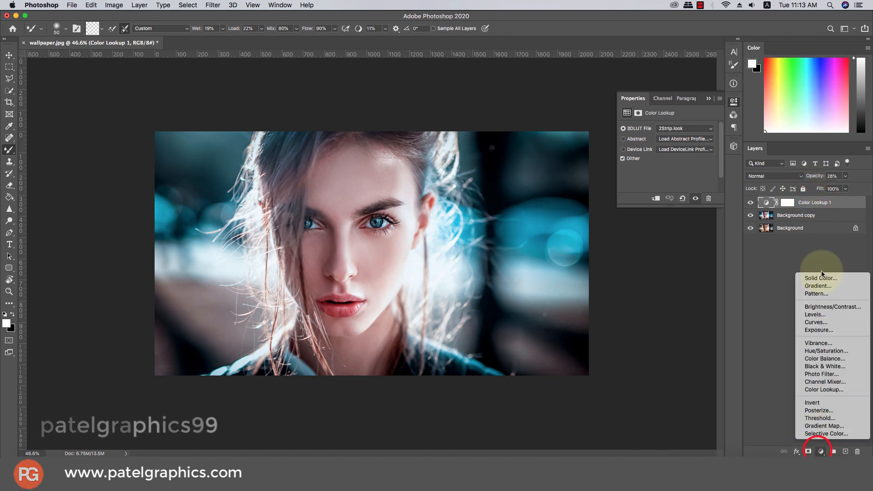
left_click(822, 390)
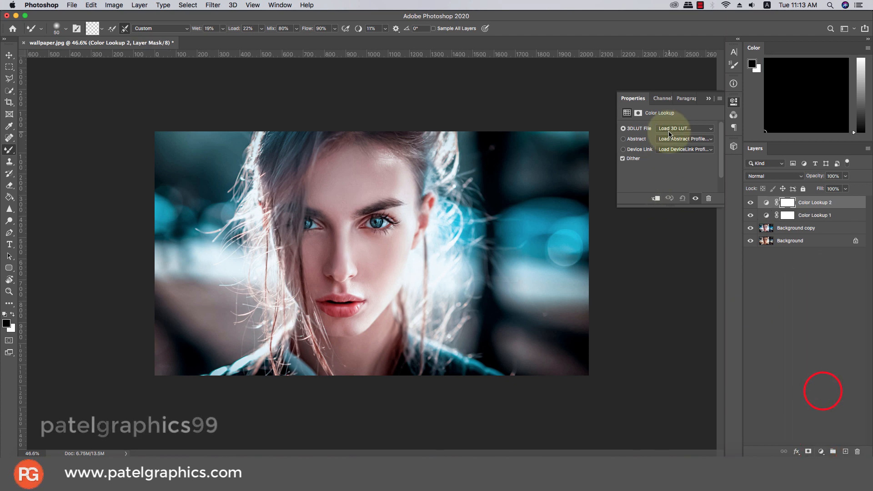
left_click(664, 129)
left_click(668, 160)
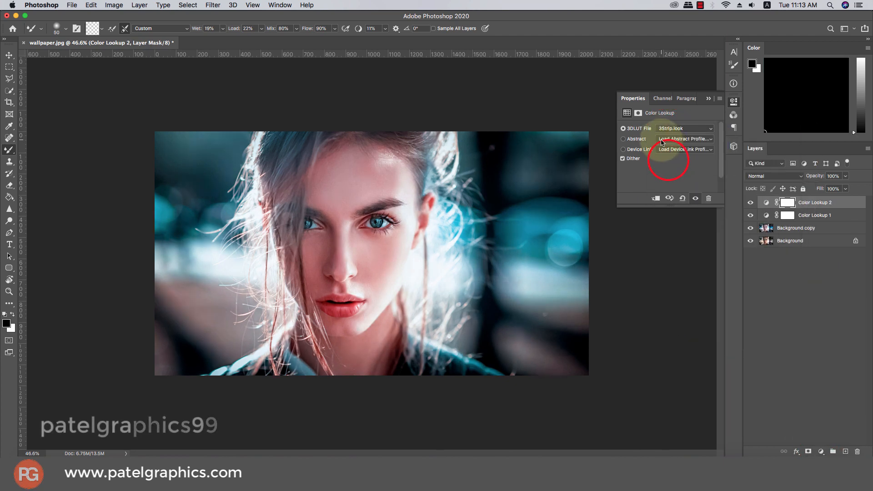
- Try the Bleach Bypass, Candlelight, Crisp_Warm and Crisp_Winter LUTs on the second Color Lookup layer
left_click(670, 135)
left_click(670, 136)
left_click(671, 135)
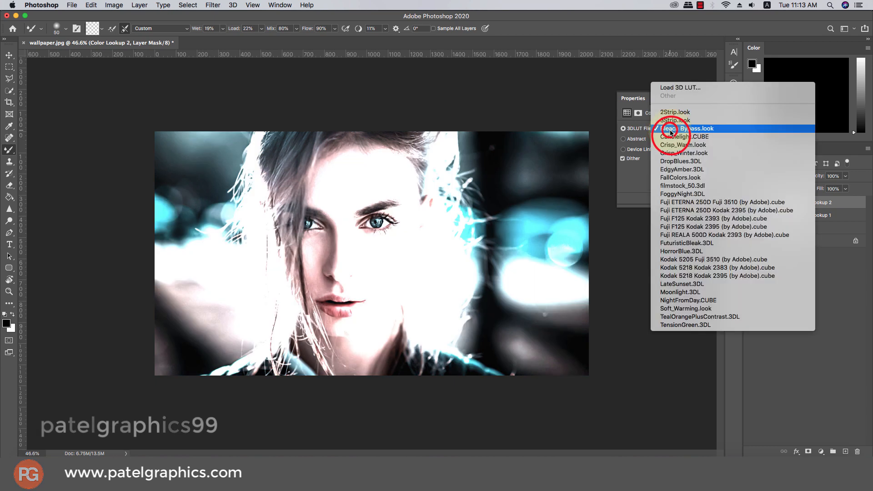
left_click(671, 136)
left_click(668, 133)
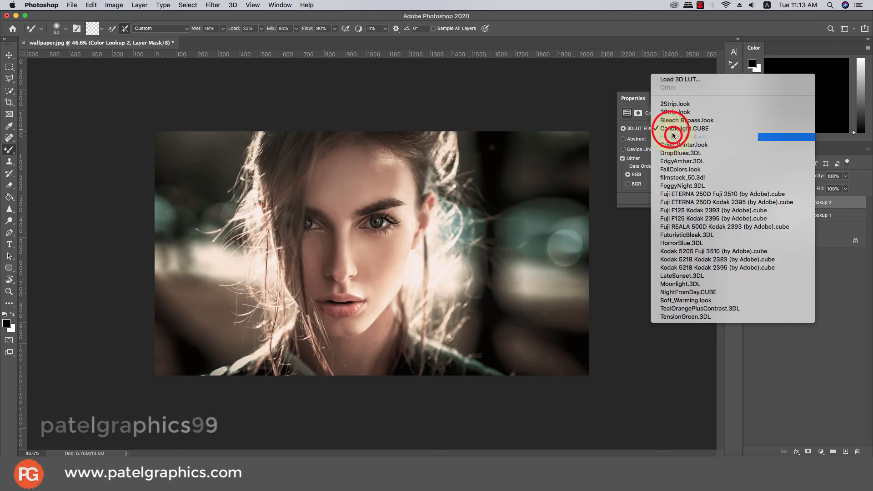
left_click(674, 144)
left_click(673, 131)
left_click(672, 136)
- Try the DropBlues, EdgyAmber, FallColors, filmstock_50 and FoggyNight LUTs on the second Color Lookup layer
left_click(674, 132)
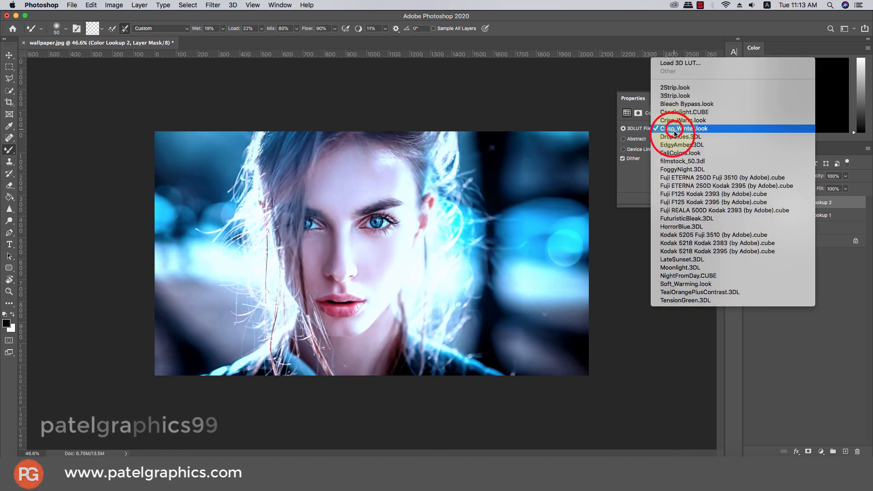
left_click(674, 134)
left_click(674, 135)
left_click(676, 135)
left_click(676, 135)
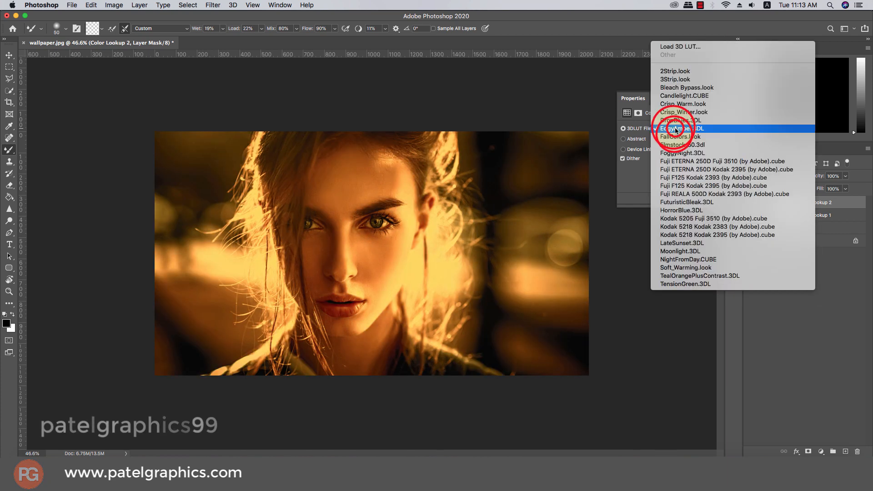
left_click(675, 136)
left_click(674, 133)
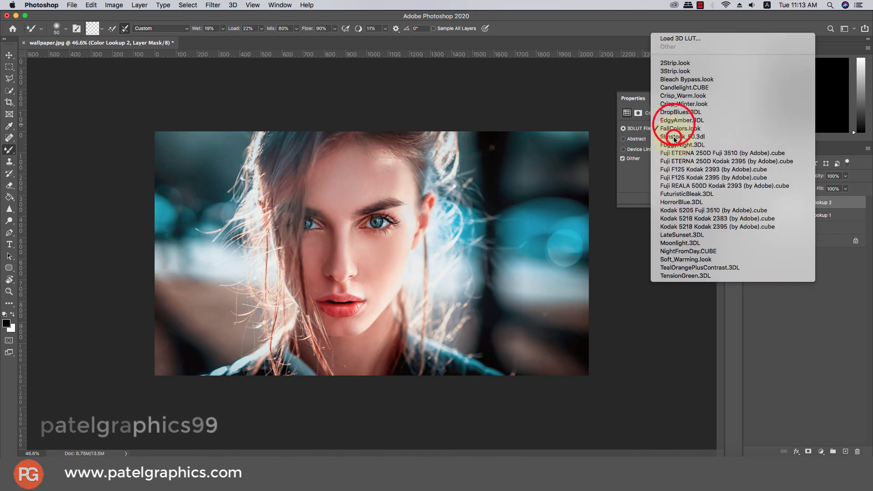
left_click(676, 144)
left_click(671, 134)
left_click(669, 131)
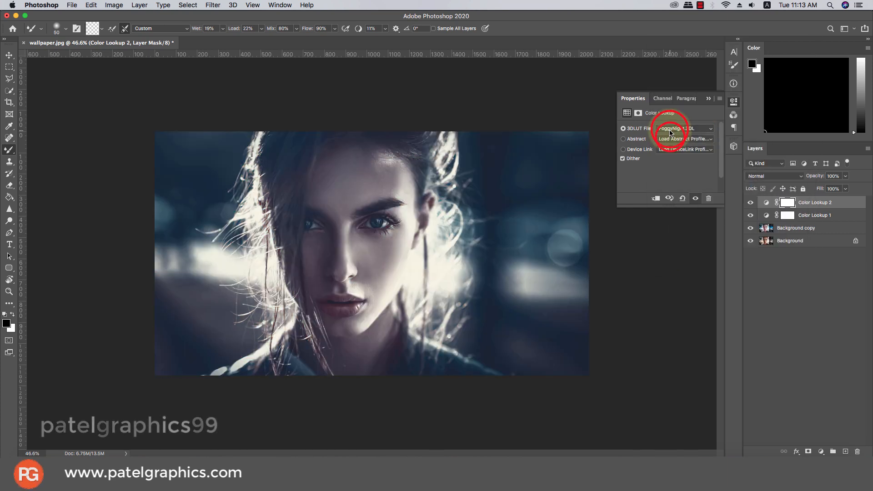
- Apply the Fuji ETERNA 250D Fuji 3510 LUT to the second Color Lookup layer and compare the image with and without it
left_click(671, 132)
left_click(669, 138)
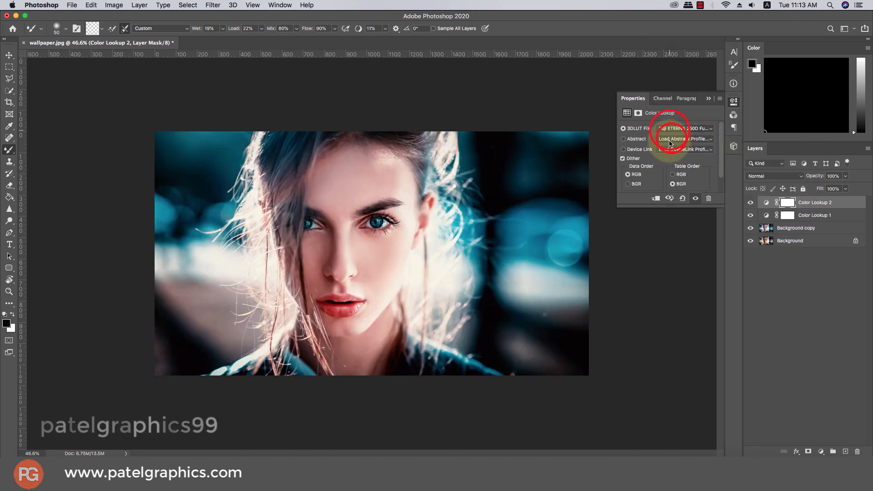
left_click(750, 203)
left_click(750, 203)
left_click(750, 202)
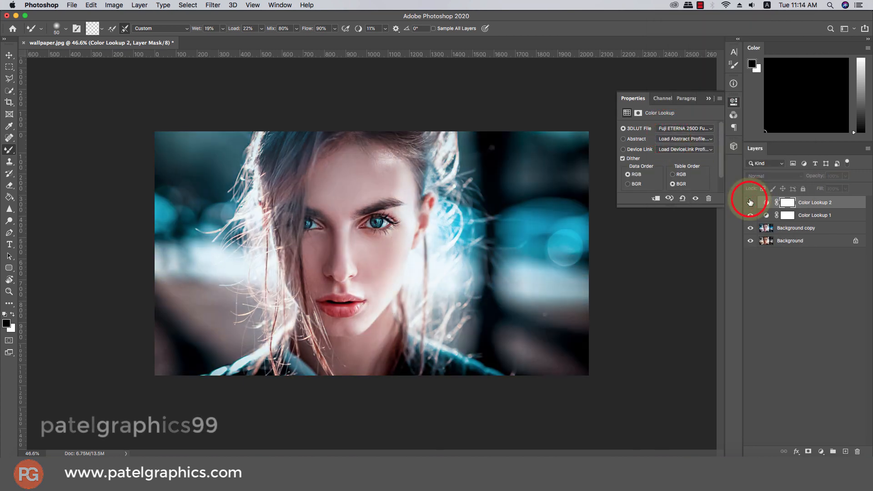
left_click(750, 202)
- Lower the second Color Lookup layer's opacity to 11% and collapse its properties
left_click(845, 176)
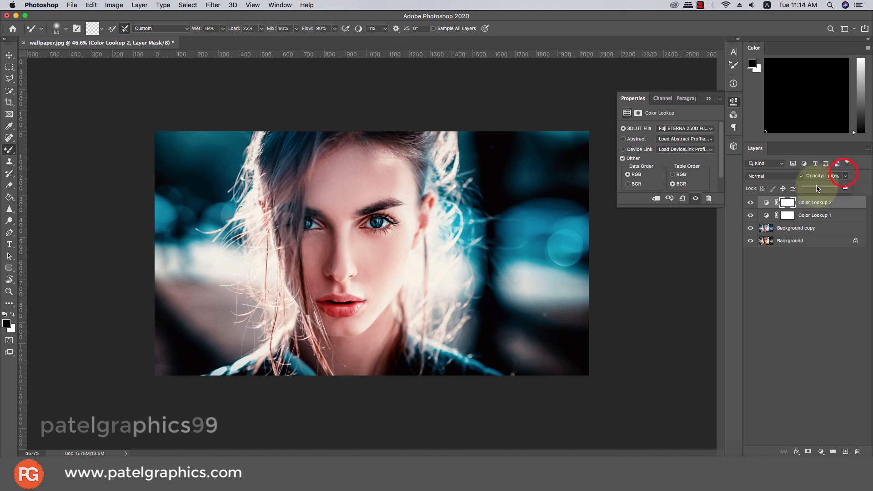
left_click_drag(814, 186, 800, 188)
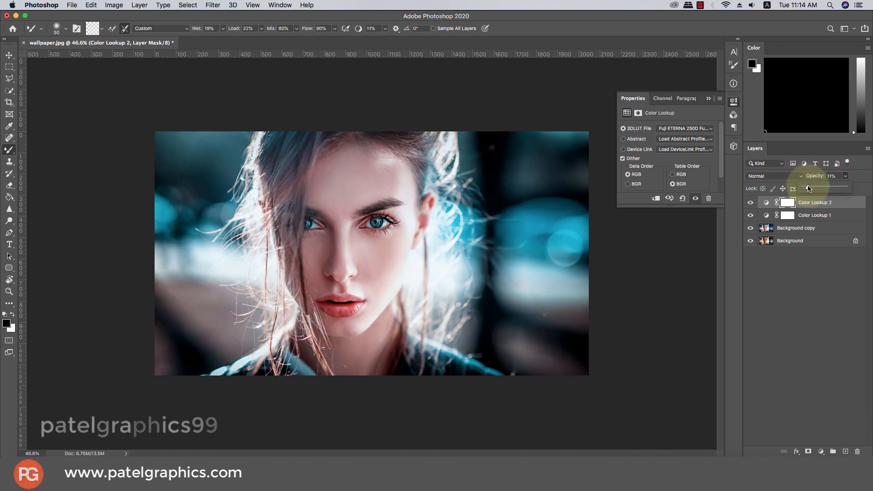
left_click(708, 98)
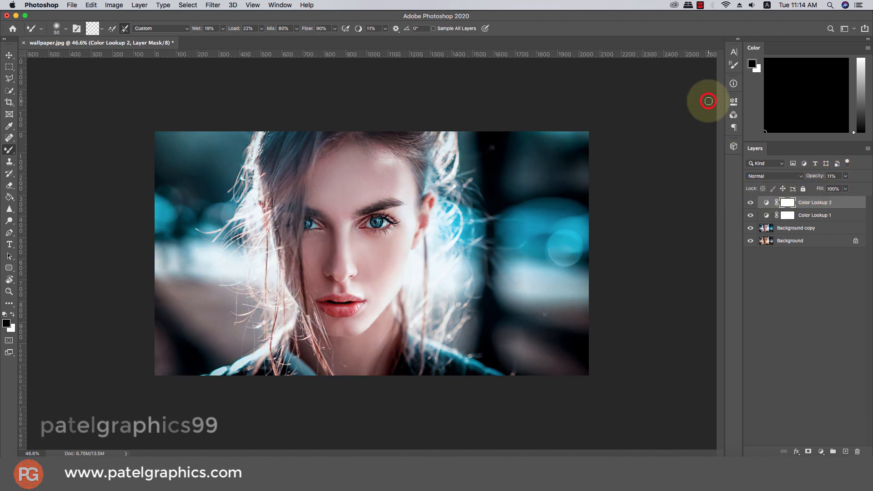
- Group both Color Lookup layers together with the Background copy layer
left_click(819, 205)
left_click(809, 229, "shift")
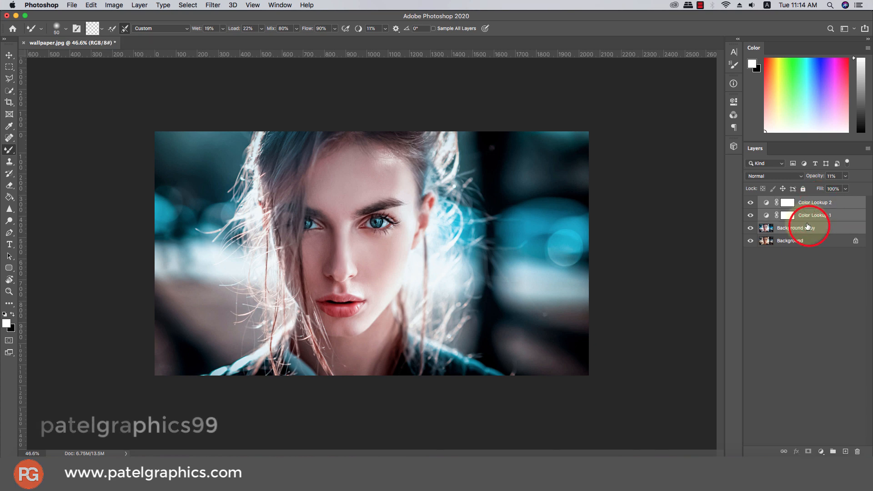
key("super+g")
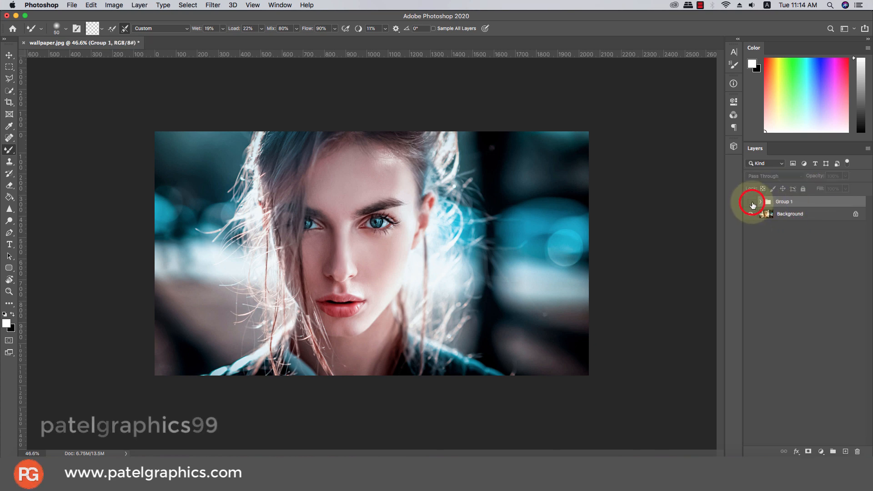
- Compare the portrait before and after the edits by hiding the layer group and showing it again
left_click(750, 203)
key("super+equal")
key("super+equal")
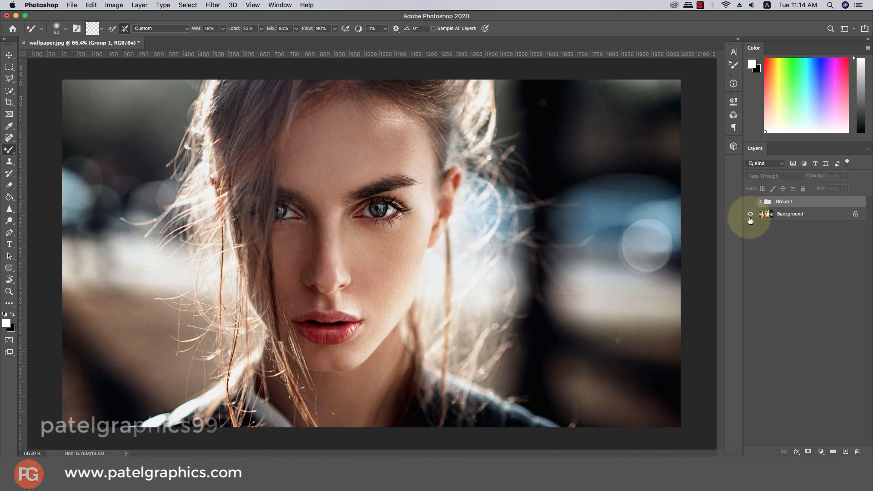
left_click(750, 203)
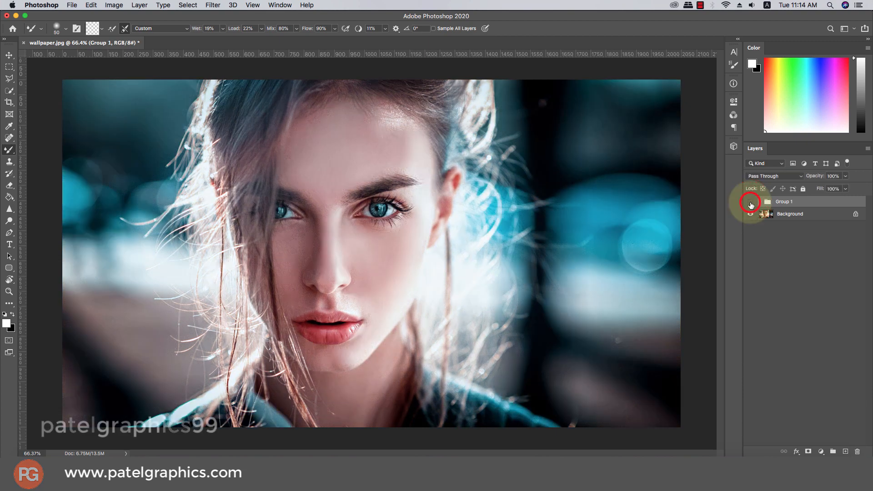